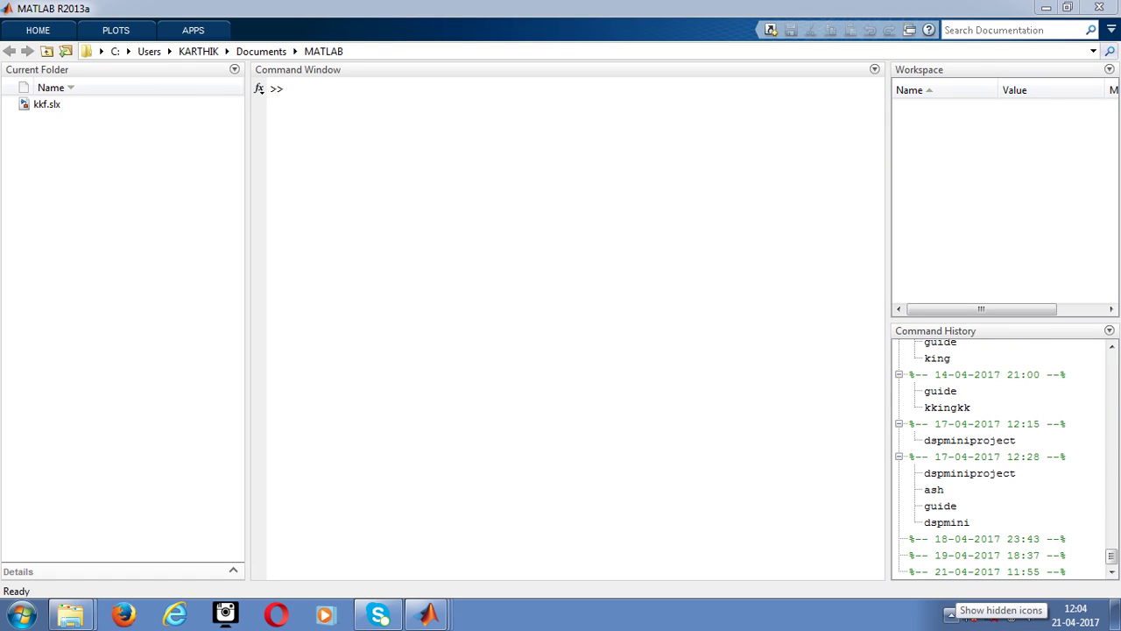
{"action": "left_click", "coordinate": [950, 614]}
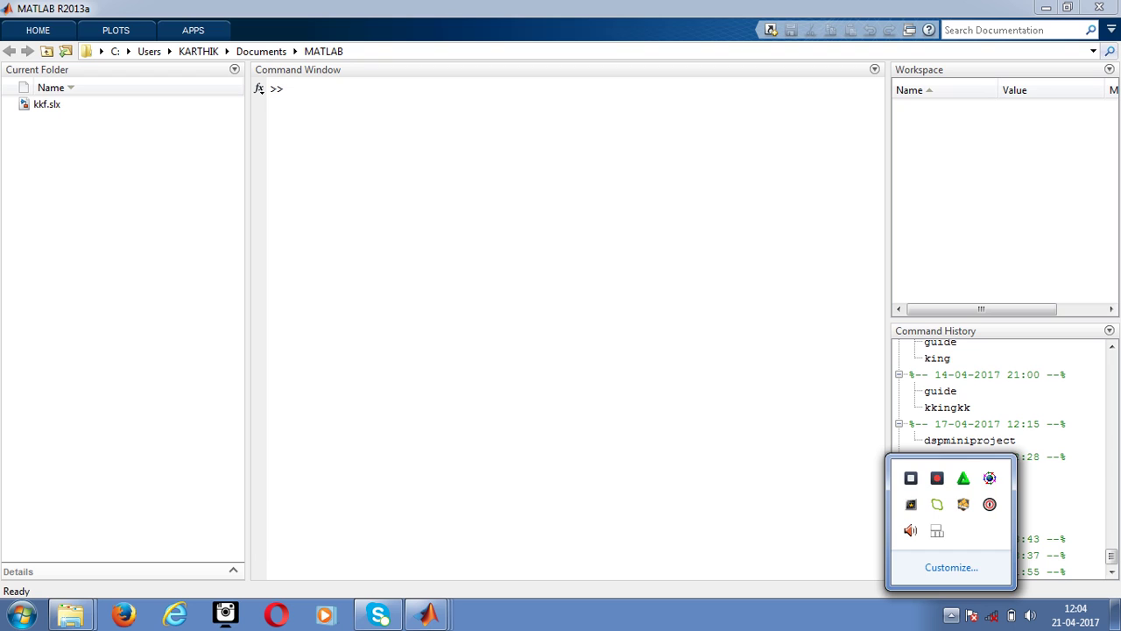
{"action": "key", "text": "Escape"}
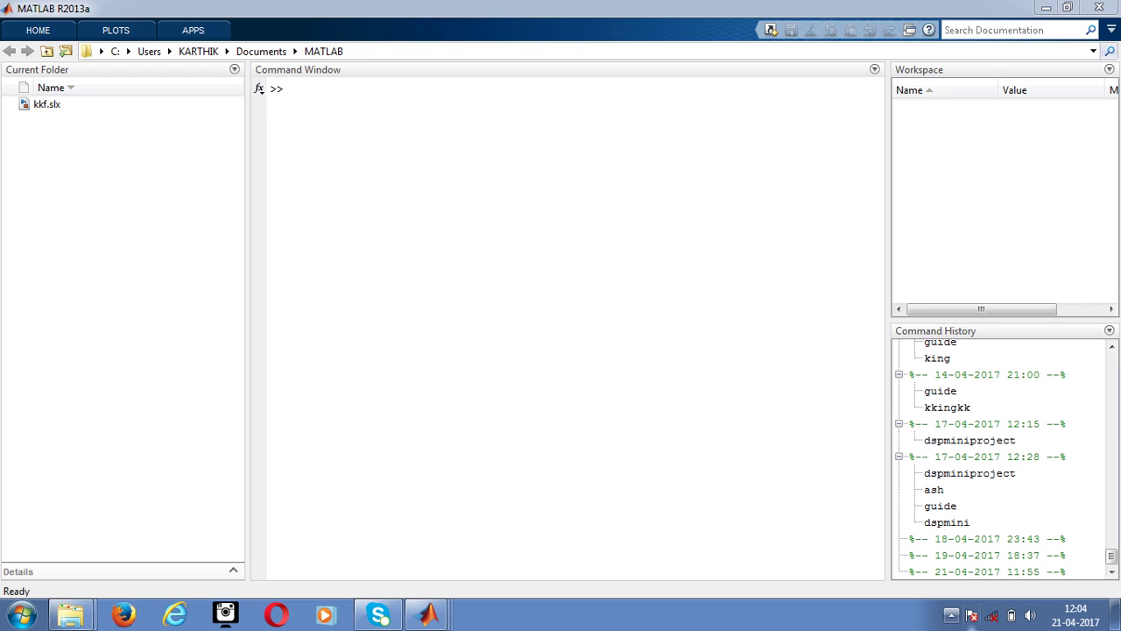
{"action": "left_click", "coordinate": [951, 615]}
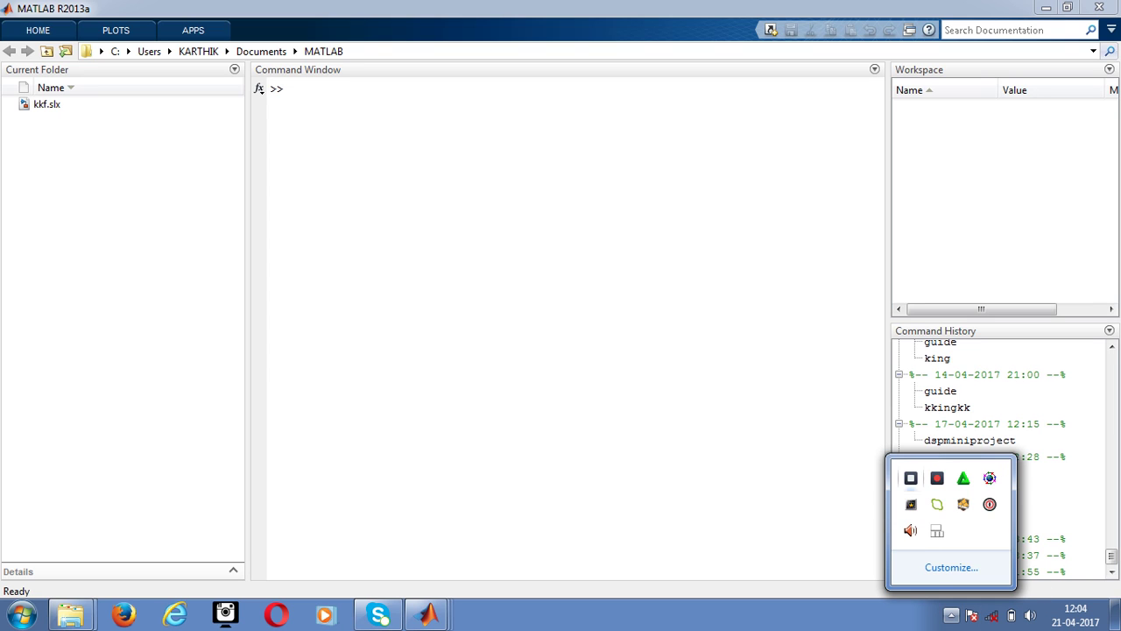
{"action": "left_click", "coordinate": [936, 477]}
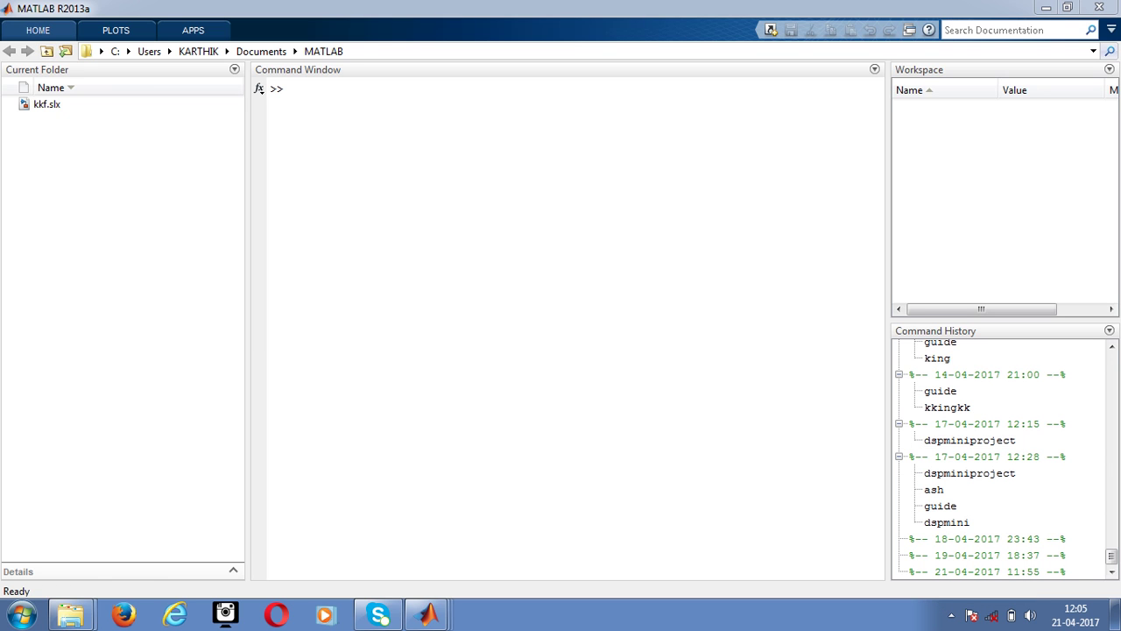
Open the Simulink block library, create a new blank model and place its window beside the Library Browser.
{"action": "left_click", "coordinate": [38, 30]}
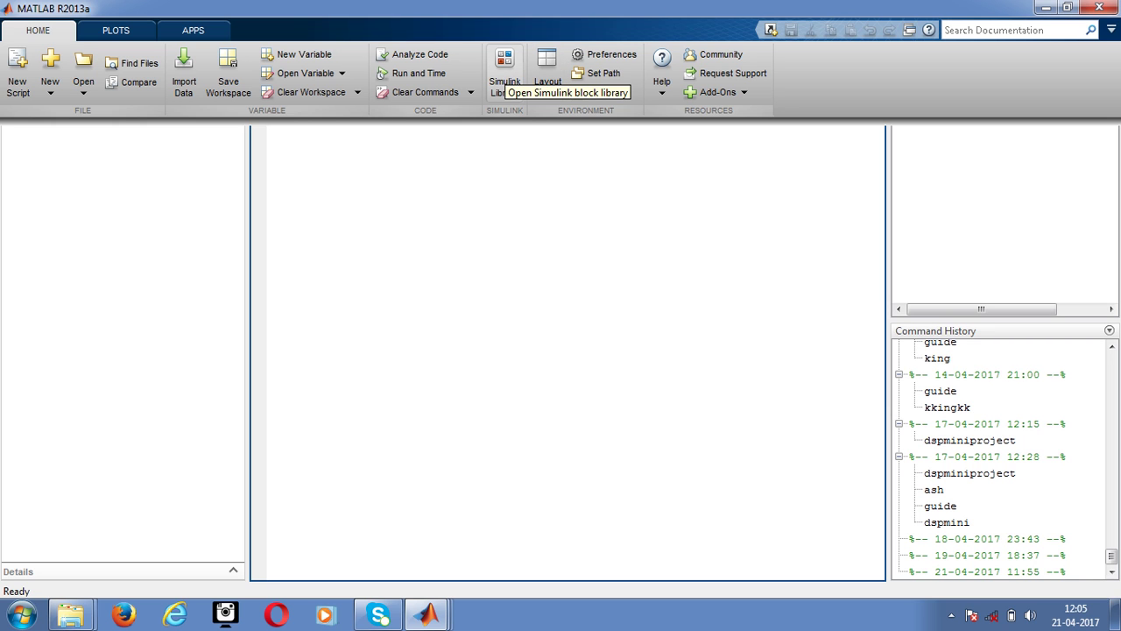
{"action": "left_click", "coordinate": [504, 70]}
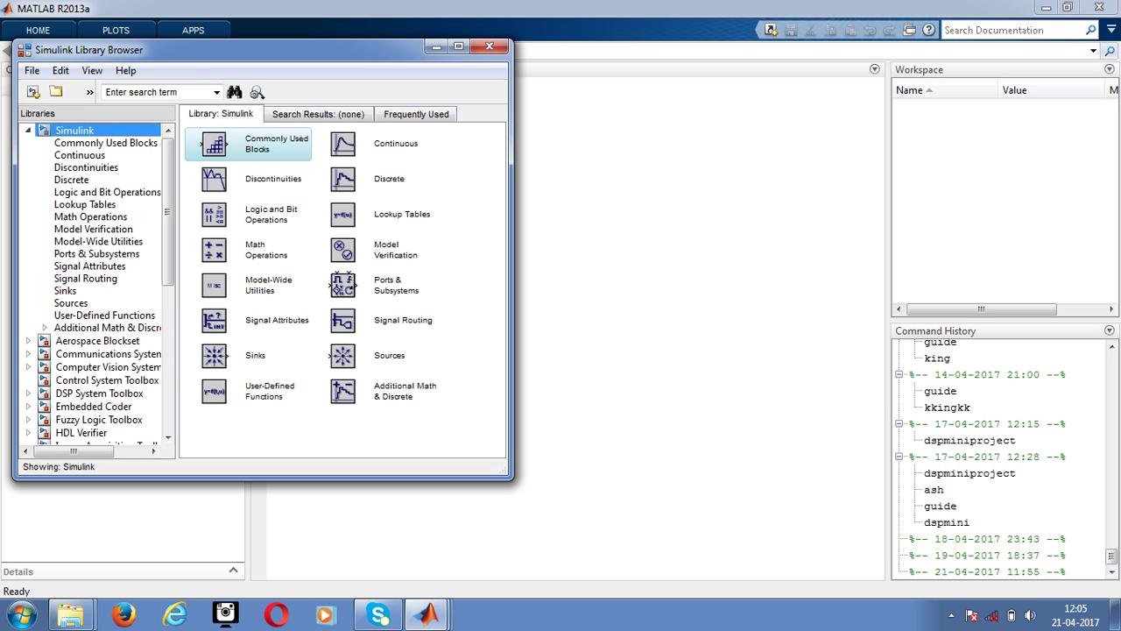
{"action": "left_click", "coordinate": [31, 70]}
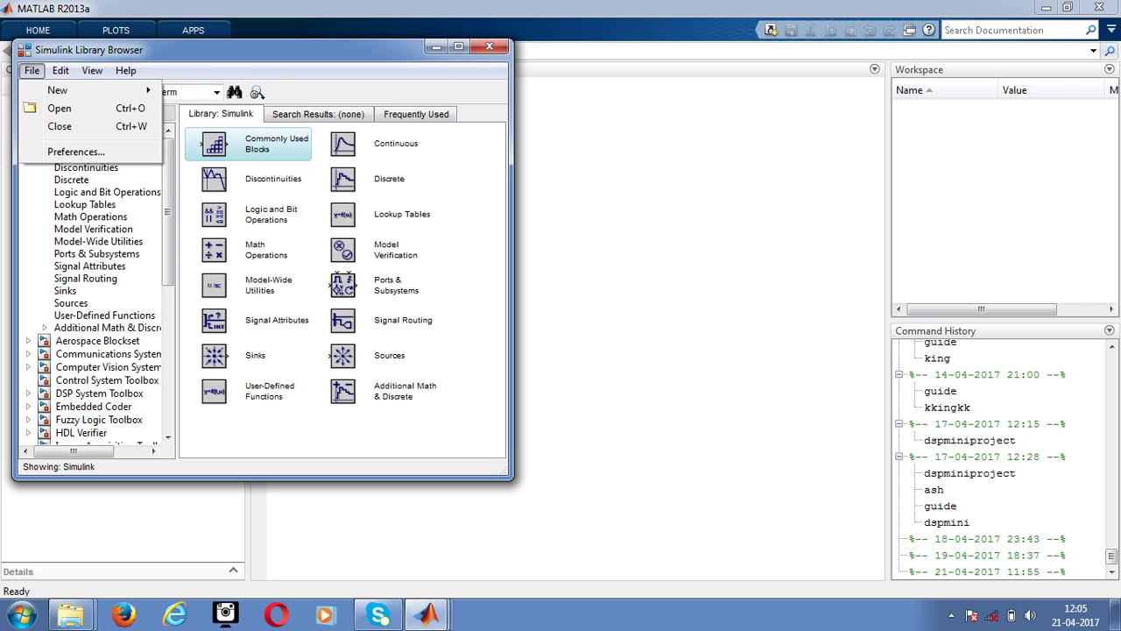
{"action": "mouse_move", "coordinate": [58, 90]}
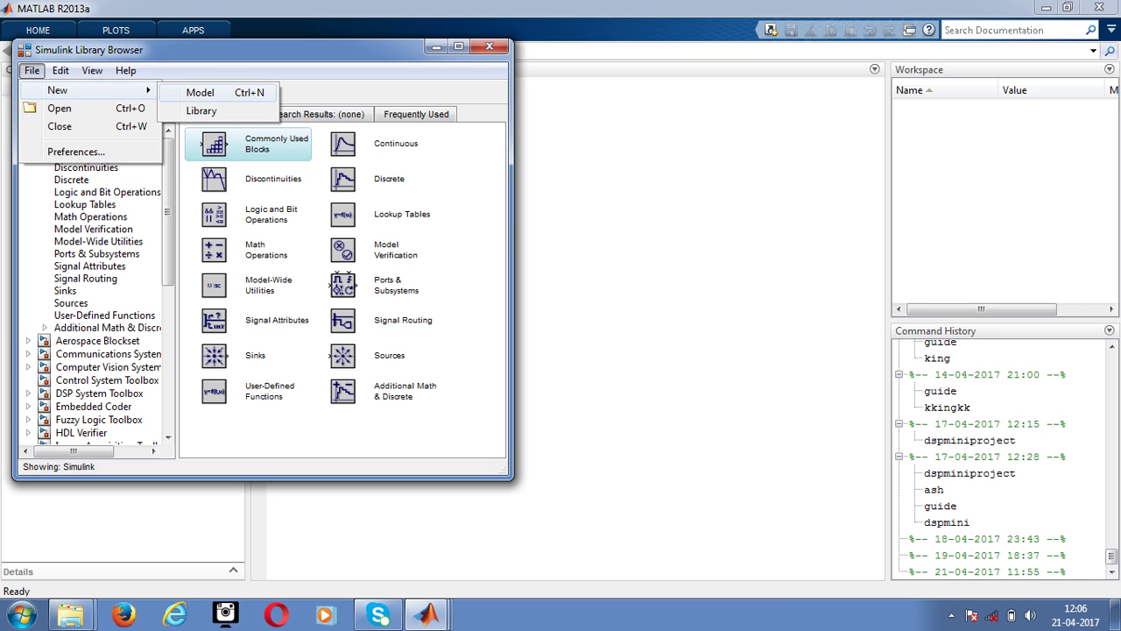
{"action": "left_click", "coordinate": [199, 91]}
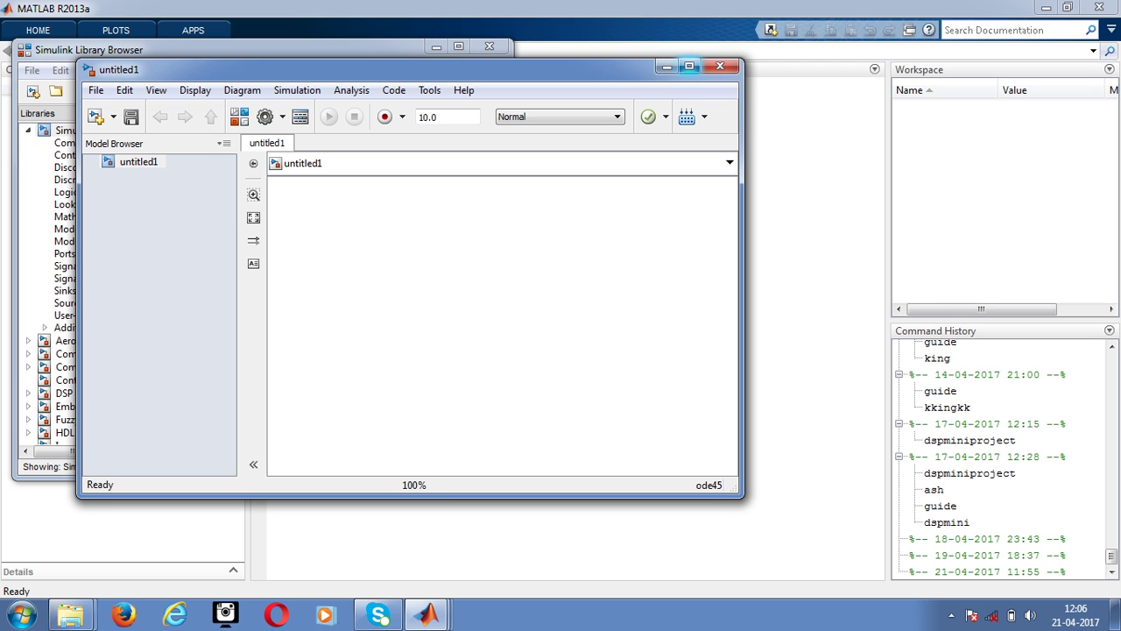
{"action": "left_click_drag", "start_coordinate": [350, 68], "coordinate": [751, 76]}
{"action": "left_click", "coordinate": [951, 615]}
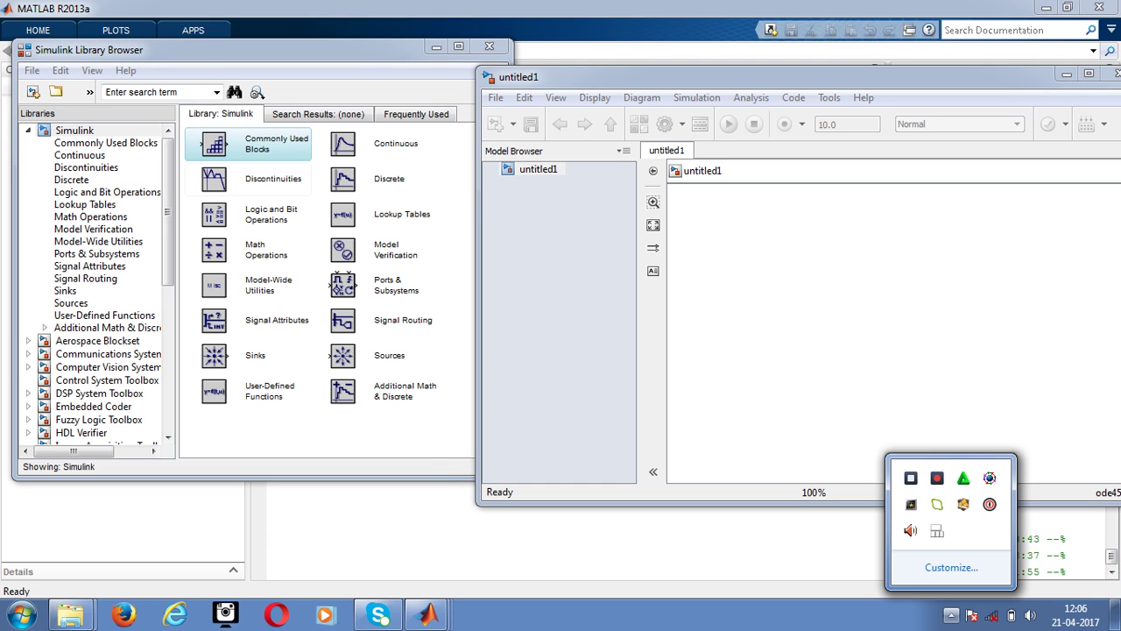
{"action": "key", "text": "Escape"}
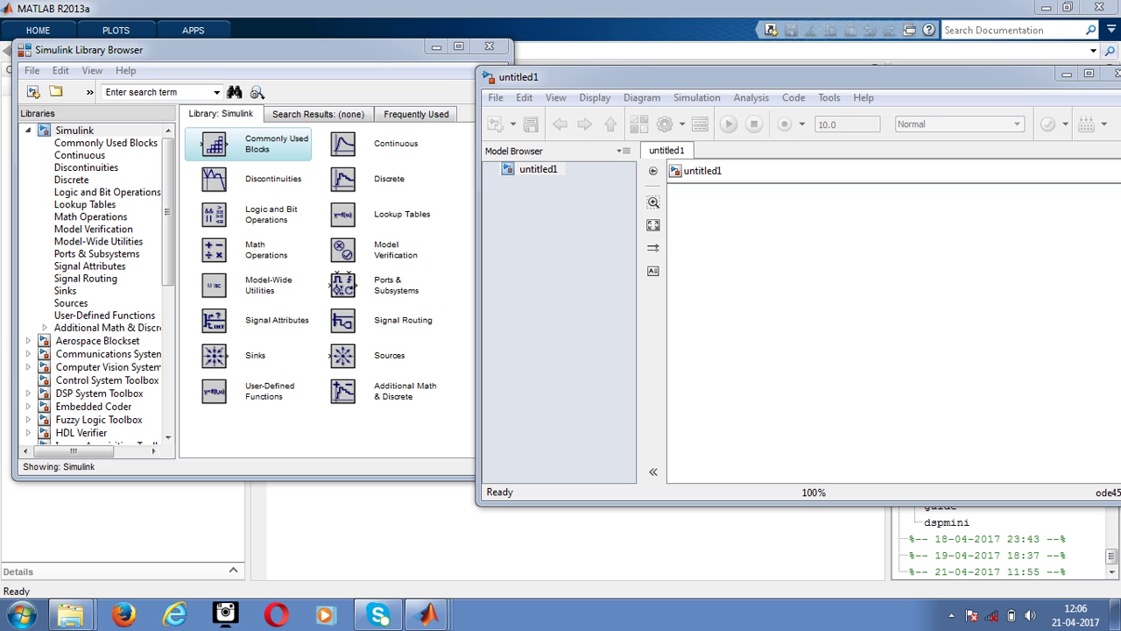
Add a Sine Wave block from the Simulink Sources library to the upper part of the blank model.
{"action": "left_click", "coordinate": [71, 302]}
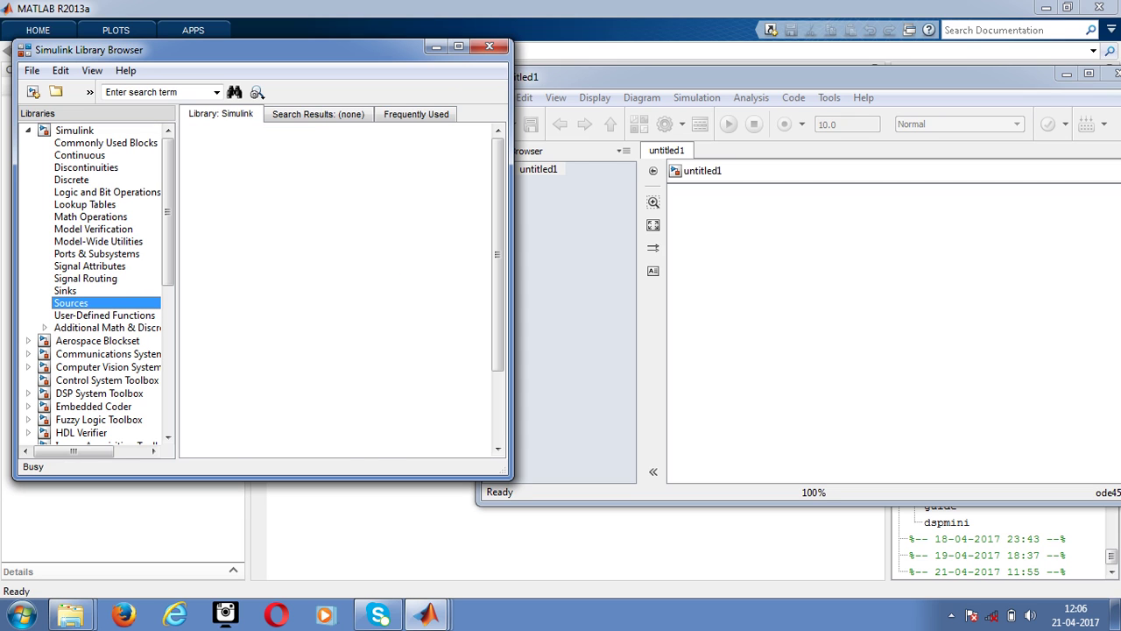
{"action": "scroll", "coordinate": [342, 289], "scroll_direction": "down", "scroll_amount": 3}
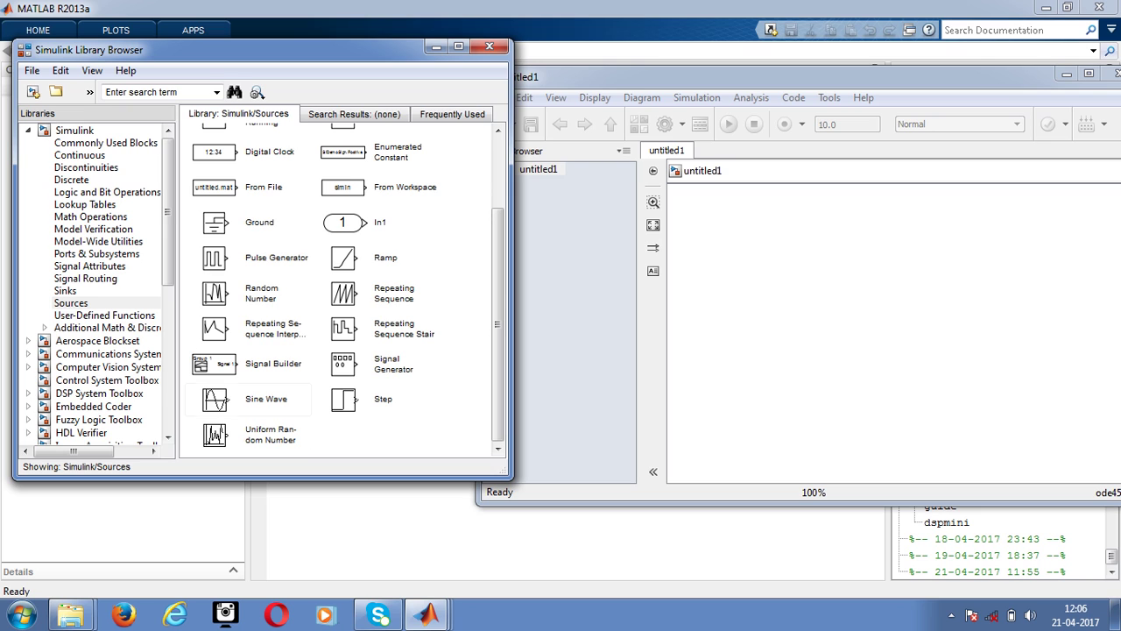
{"action": "left_click", "coordinate": [248, 400]}
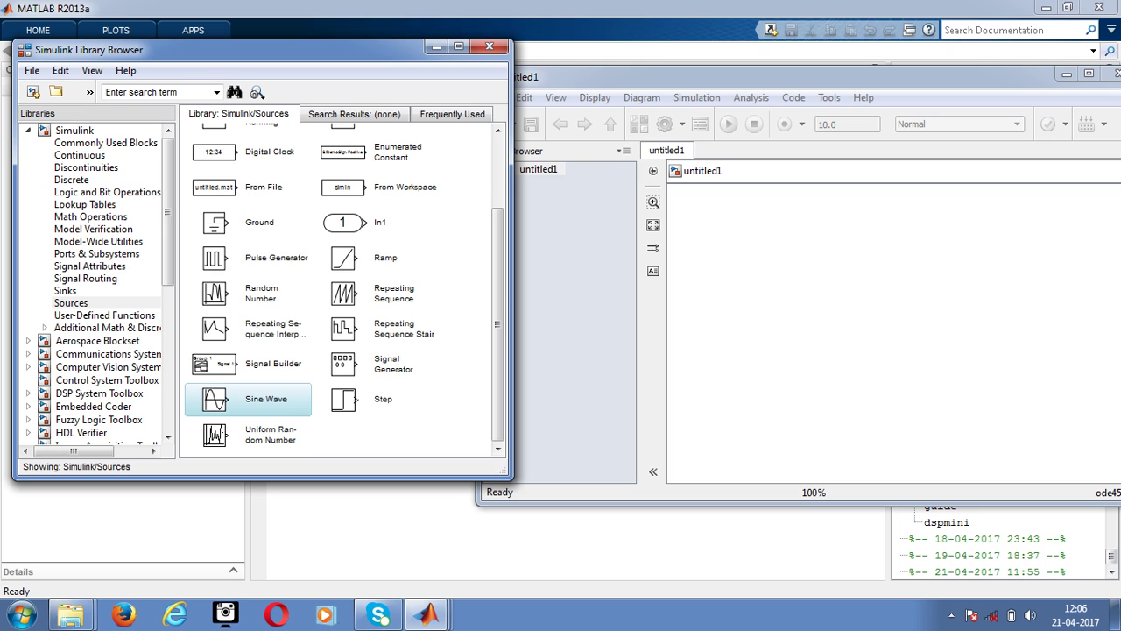
{"action": "left_click_drag", "start_coordinate": [213, 399], "coordinate": [773, 247]}
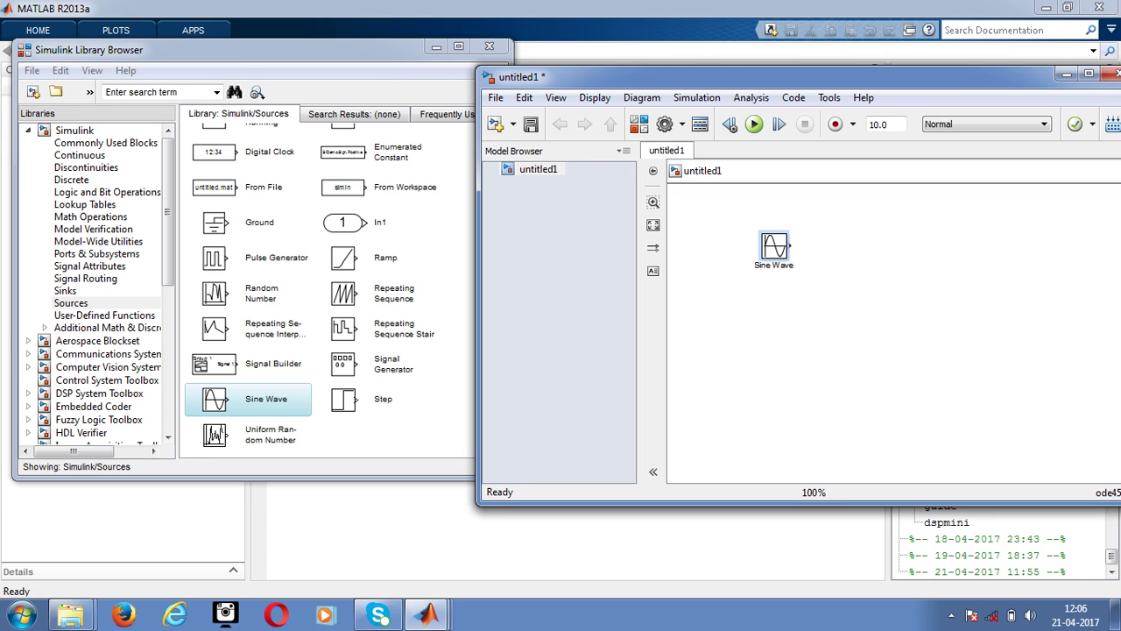
Add a Zero-Order Hold block from the Simulink Discrete library to the right of the Sine Wave block.
{"action": "left_click", "coordinate": [263, 50]}
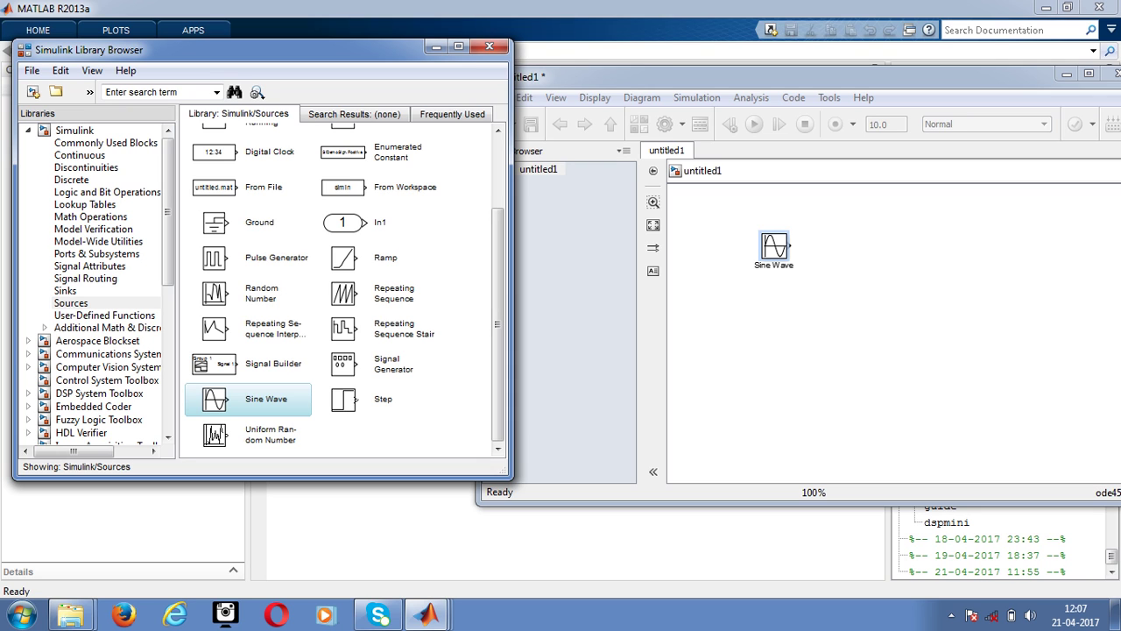
{"action": "left_click", "coordinate": [71, 179]}
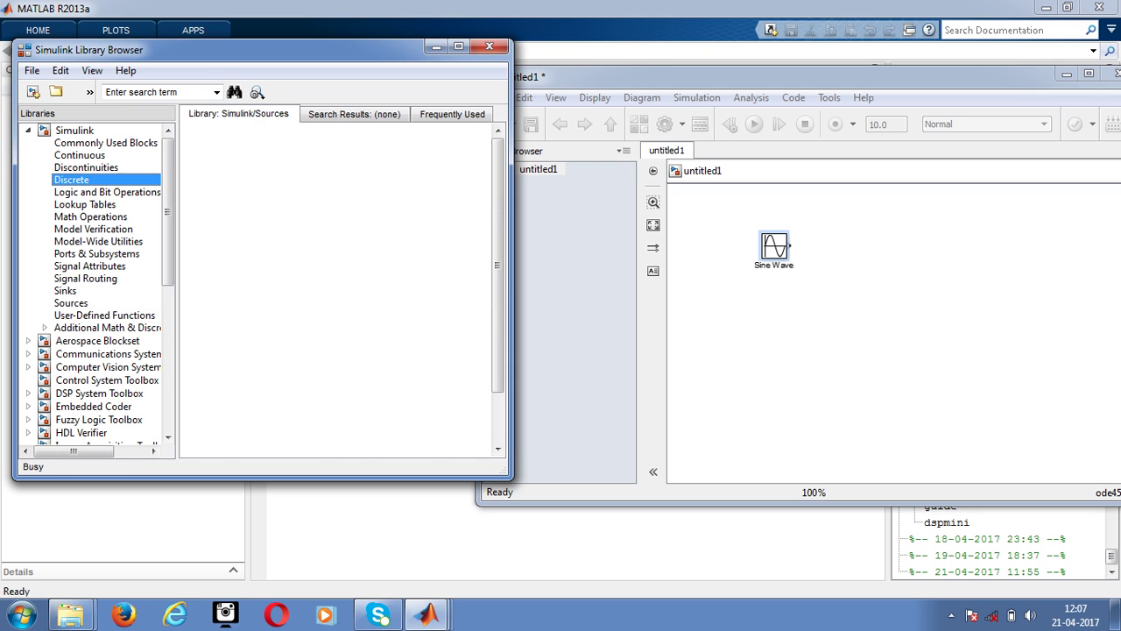
{"action": "scroll", "coordinate": [341, 289], "scroll_direction": "down", "scroll_amount": 3}
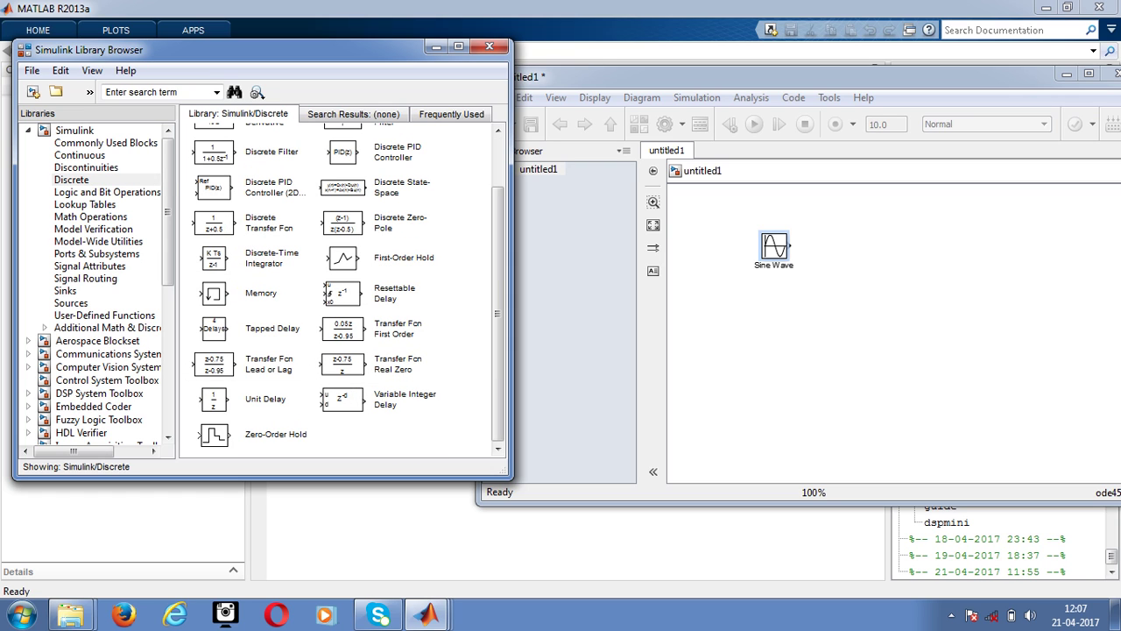
{"action": "left_click", "coordinate": [248, 434]}
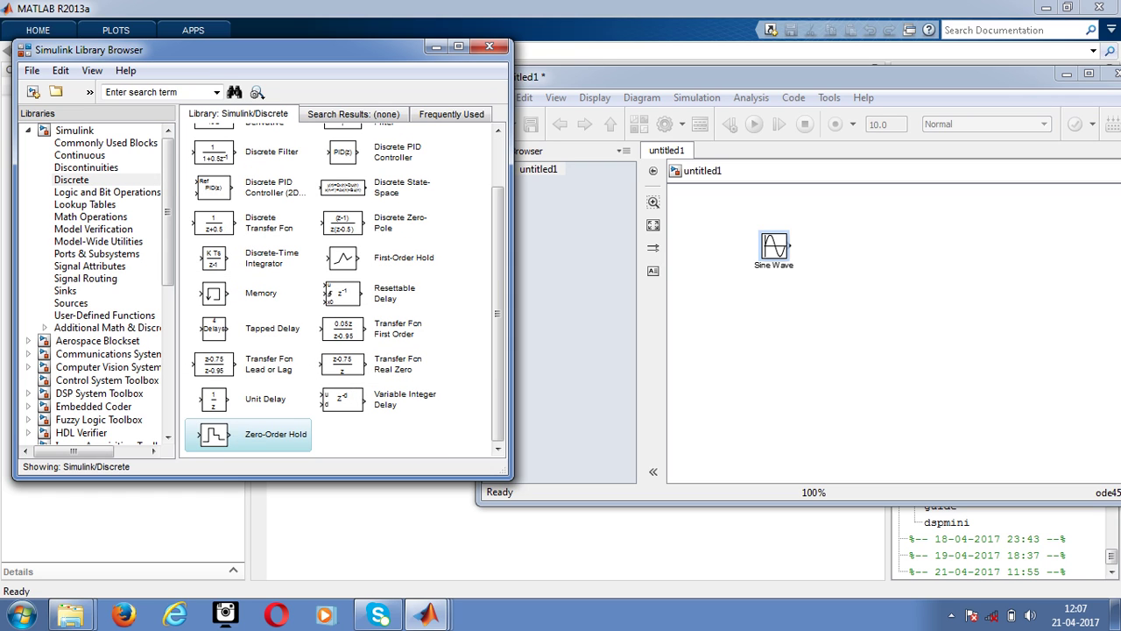
{"action": "left_click_drag", "start_coordinate": [247, 434], "coordinate": [862, 250]}
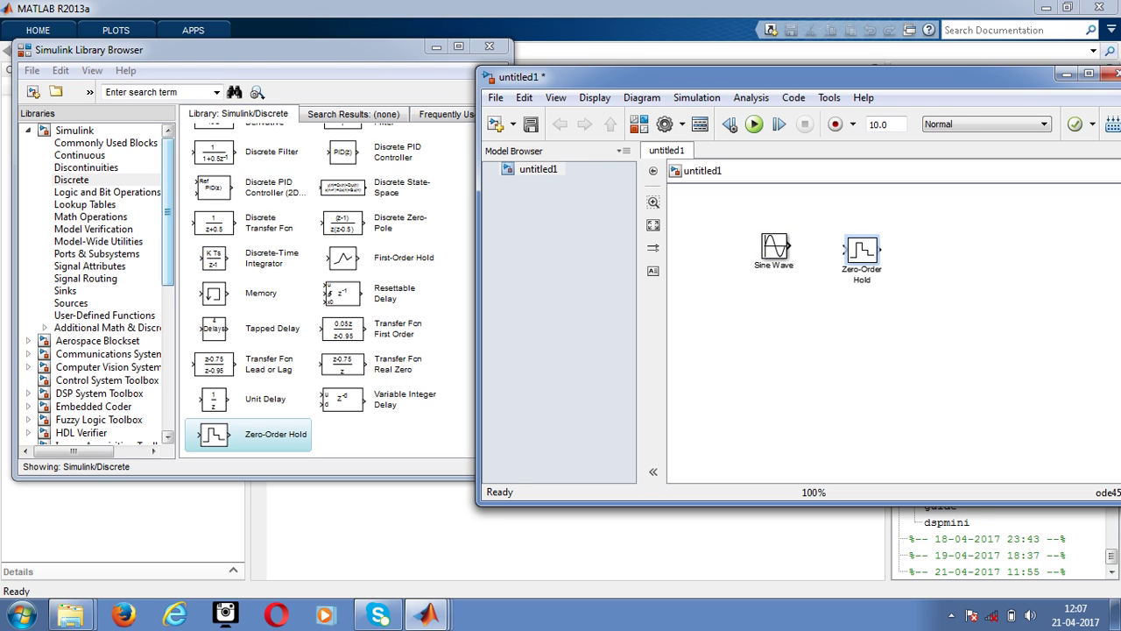
Add a Buffer block from the DSP System Toolbox Signal Management Buffers library to the right of the Zero-Order Hold.
{"action": "left_click", "coordinate": [168, 211]}
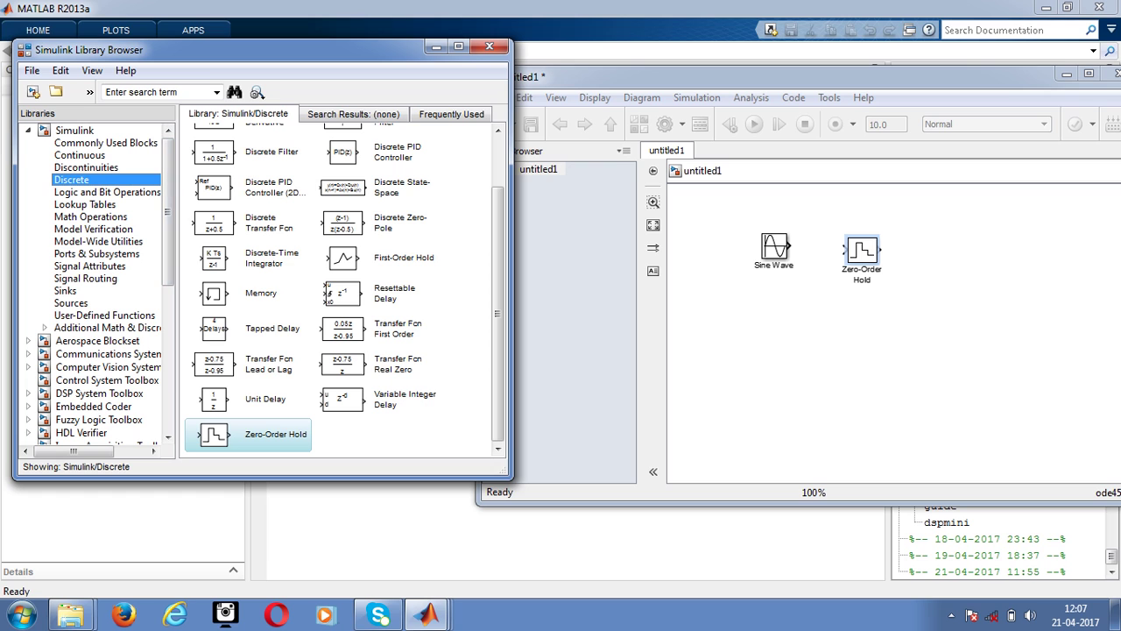
{"action": "left_click", "coordinate": [99, 392]}
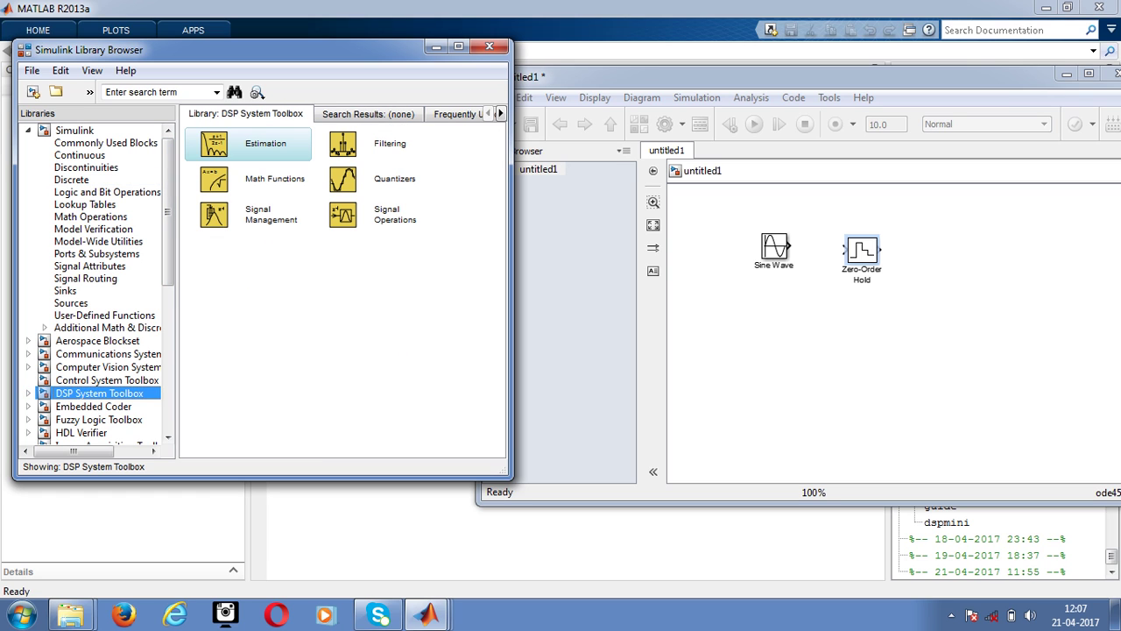
{"action": "left_click", "coordinate": [28, 392]}
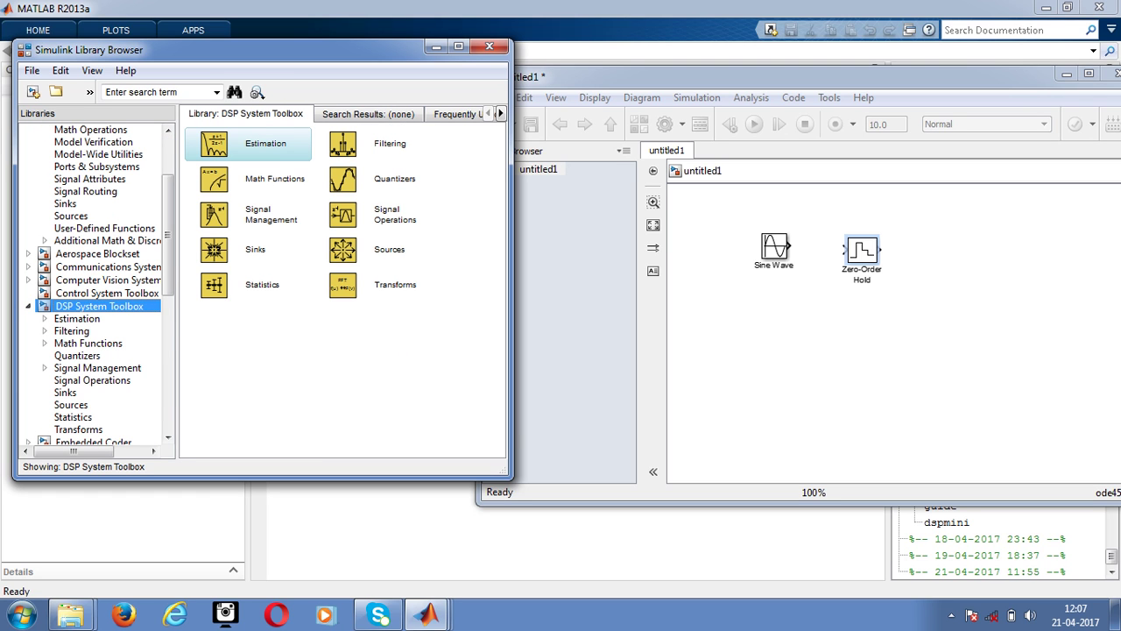
{"action": "scroll", "coordinate": [97, 285], "scroll_direction": "down", "scroll_amount": 2}
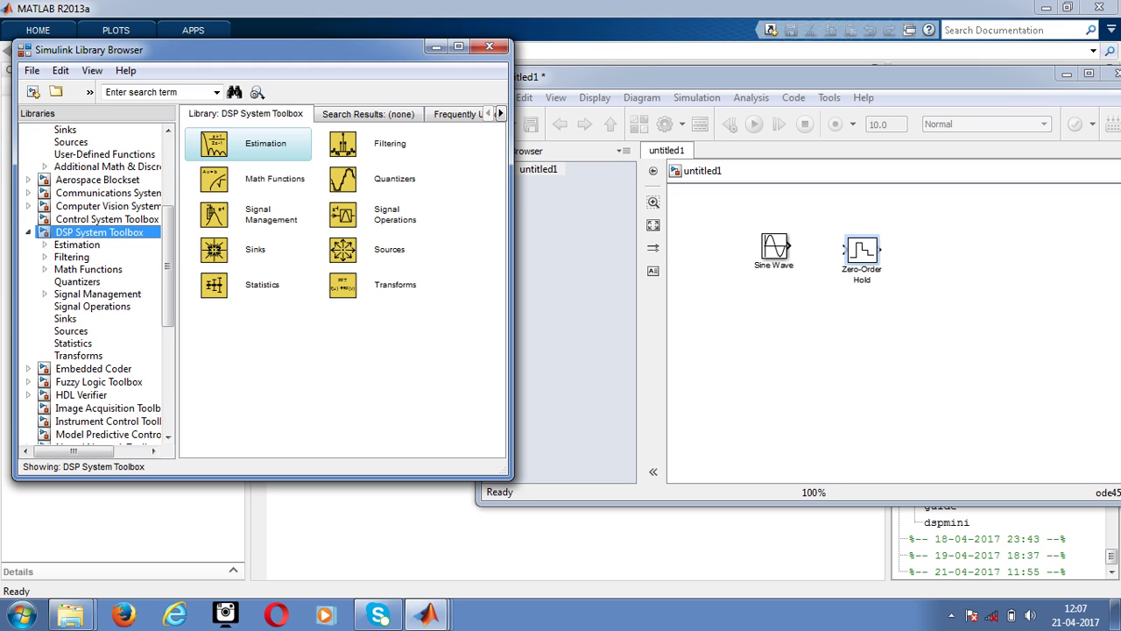
{"action": "left_click", "coordinate": [97, 293]}
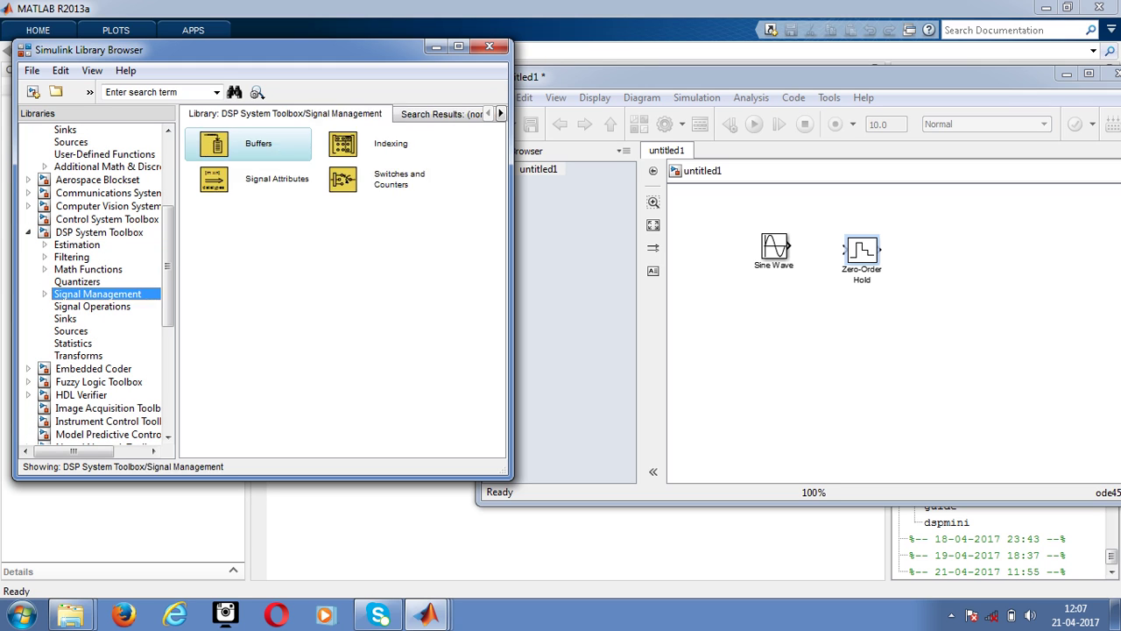
{"action": "key", "text": "Right"}
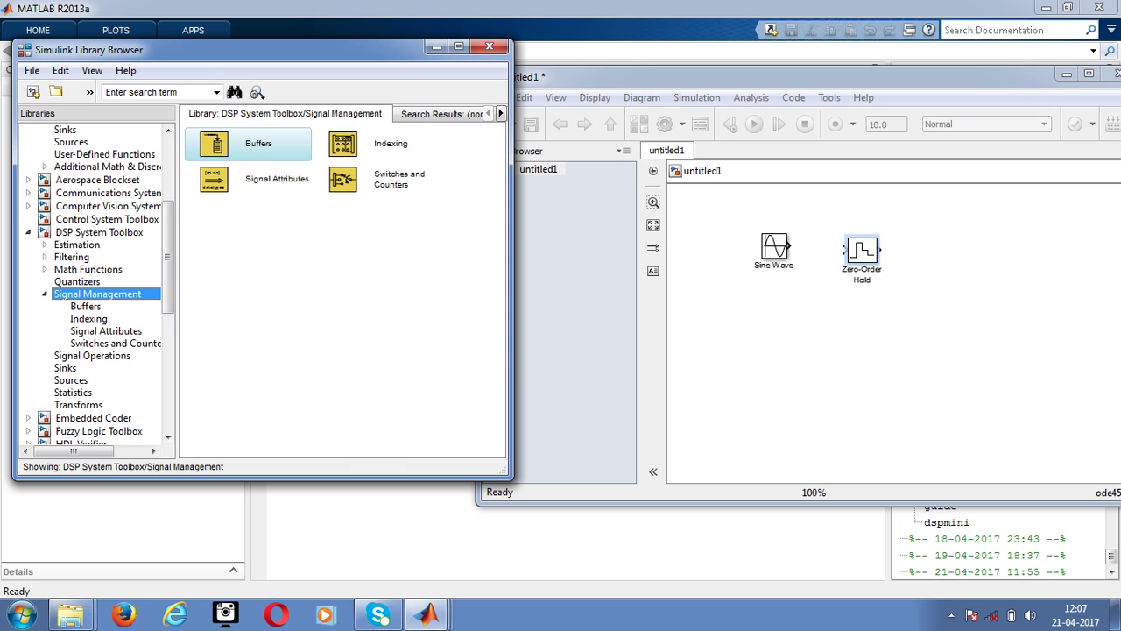
{"action": "left_click", "coordinate": [85, 306]}
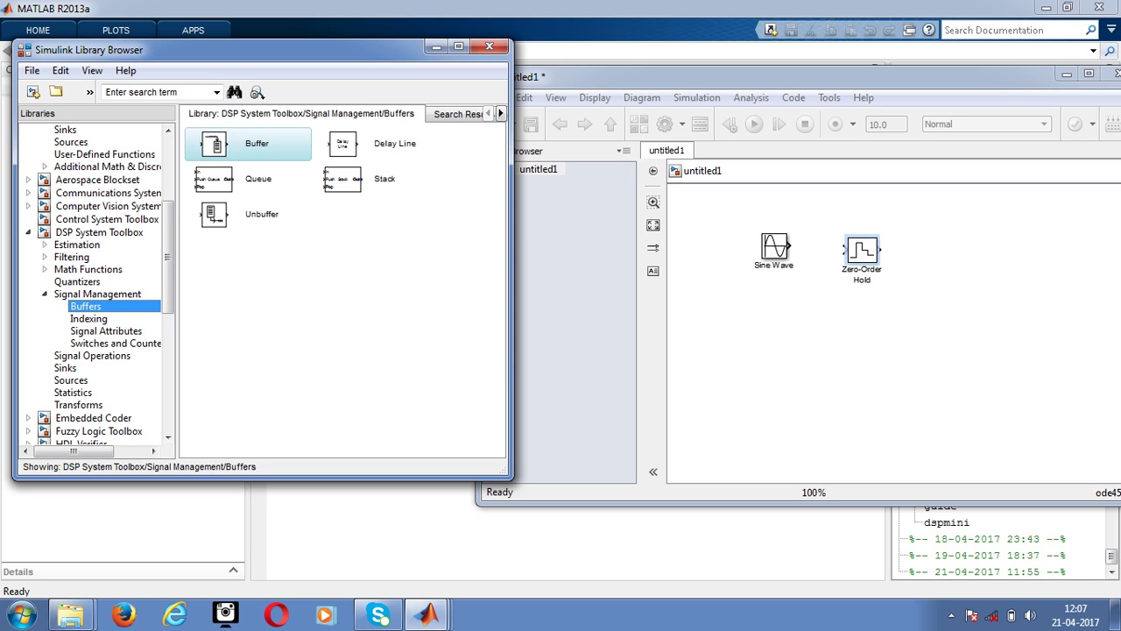
{"action": "left_click", "coordinate": [214, 143]}
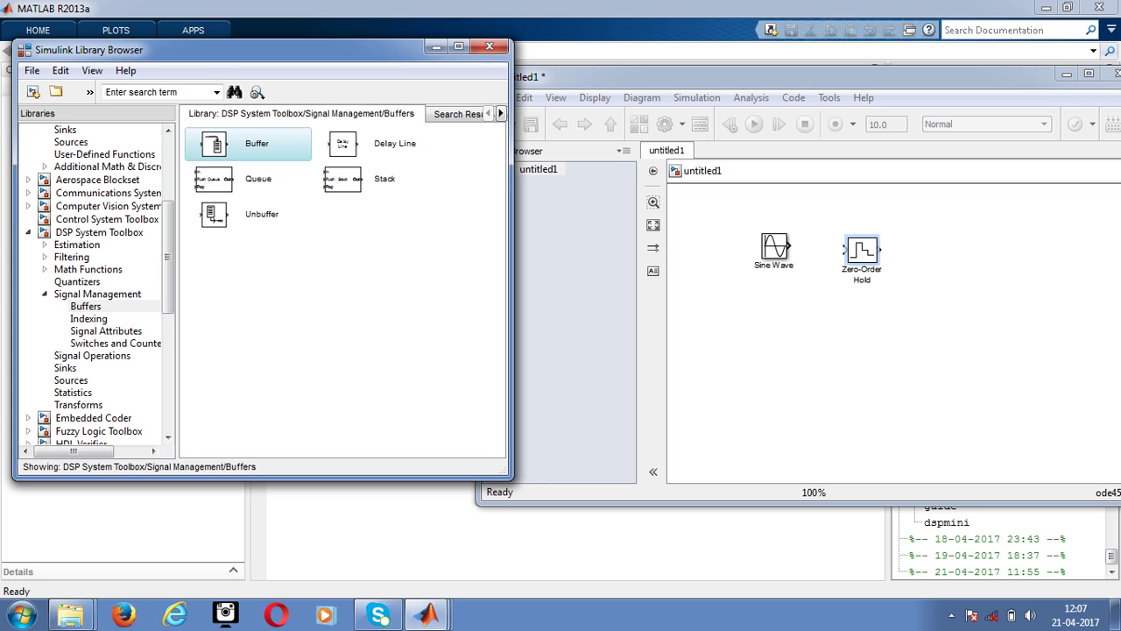
{"action": "key", "text": "ctrl+i"}
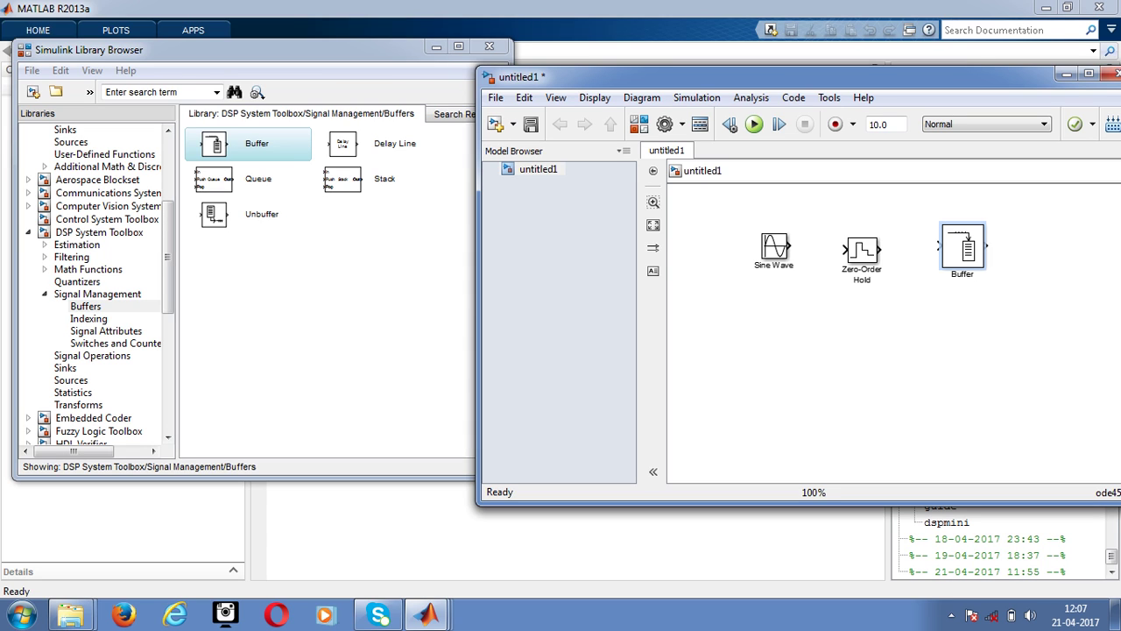
Add an FFT block from the DSP System Toolbox Transforms library below the Sine Wave block.
{"action": "left_click", "coordinate": [78, 404]}
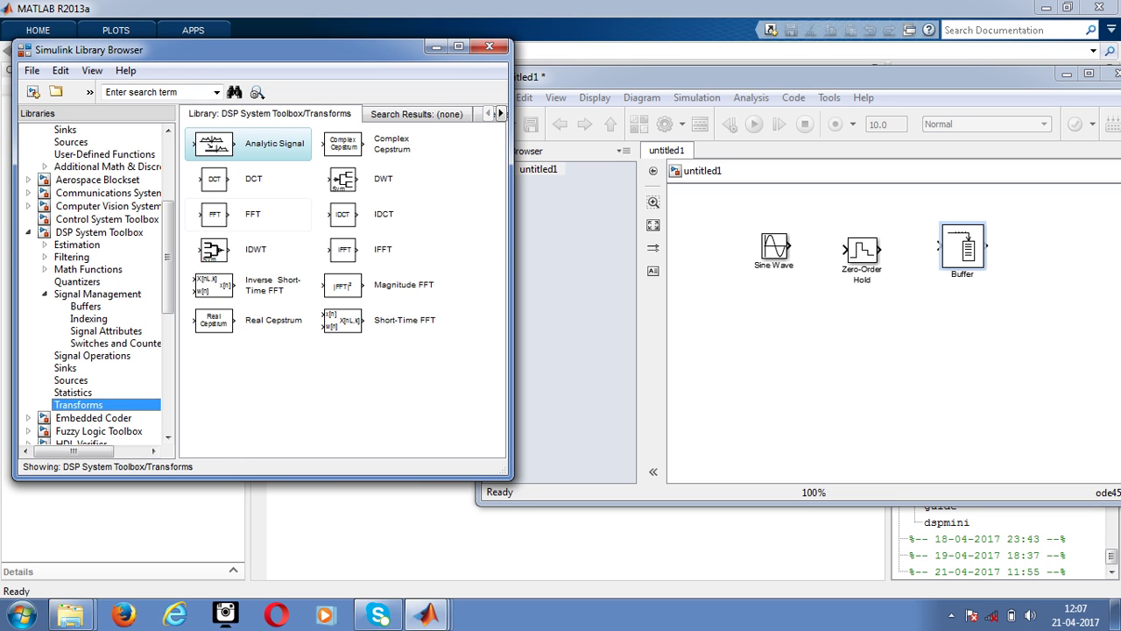
{"action": "left_click", "coordinate": [214, 214]}
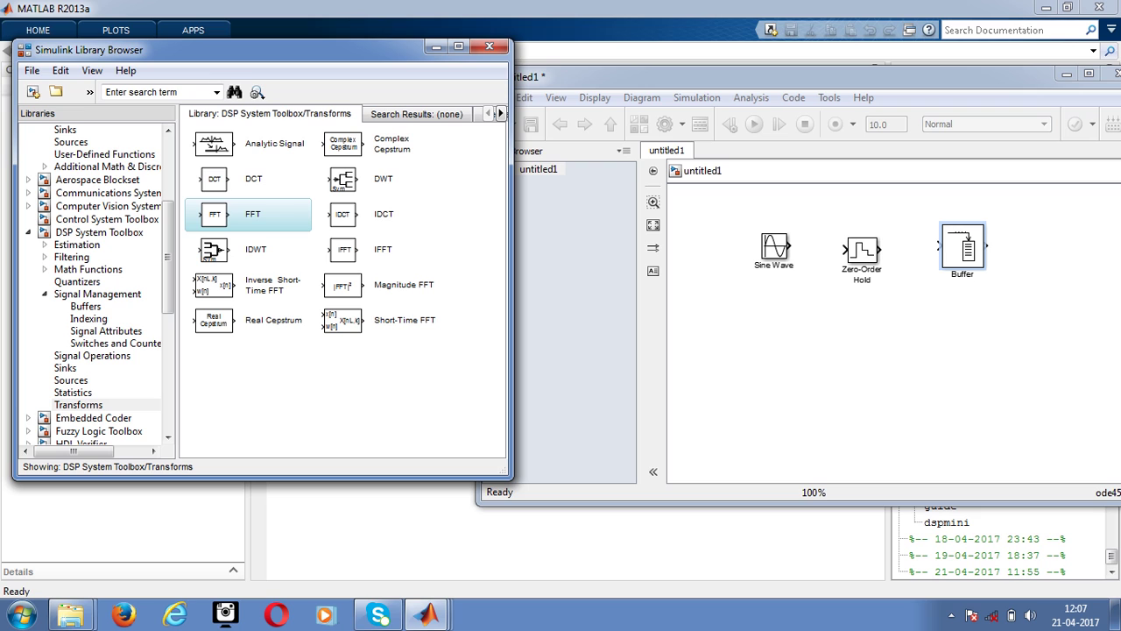
{"action": "left_click_drag", "start_coordinate": [214, 214], "coordinate": [789, 352]}
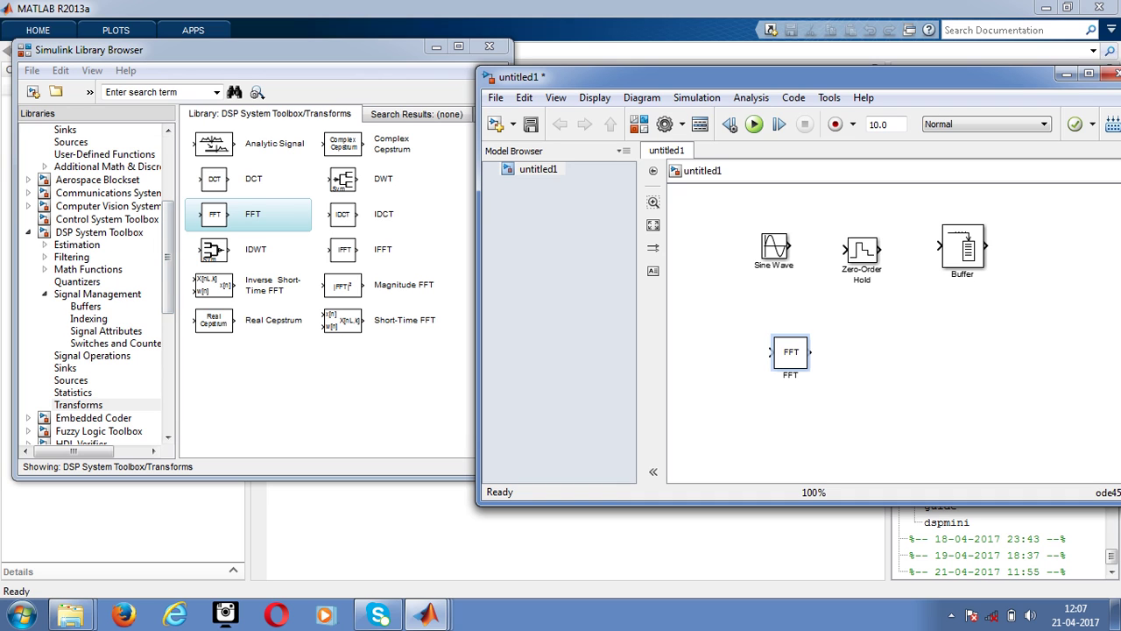
Add a Gain block from the Simulink Math Operations library to the right of the FFT block.
{"action": "left_click_drag", "start_coordinate": [167, 256], "coordinate": [167, 195]}
{"action": "left_click", "coordinate": [91, 216]}
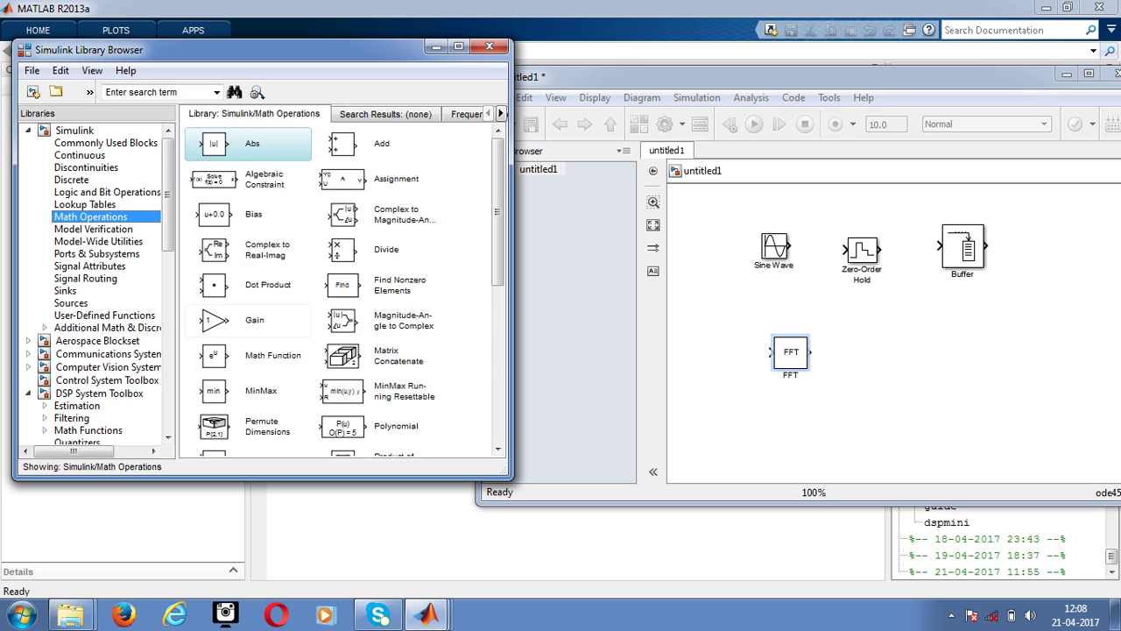
{"action": "left_click", "coordinate": [214, 320]}
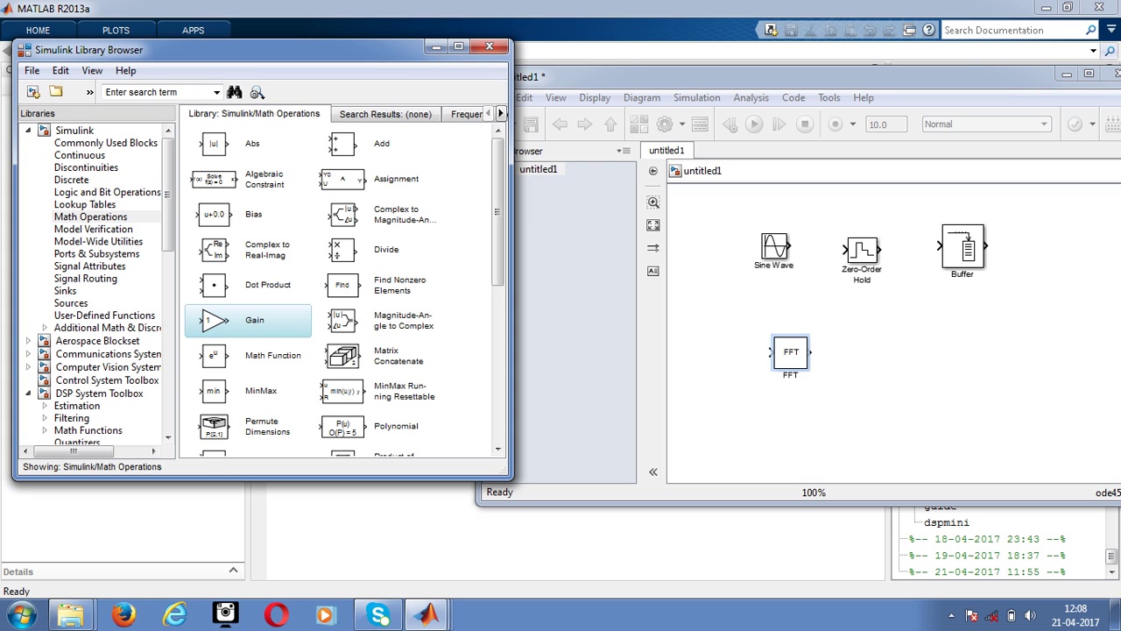
{"action": "left_click_drag", "start_coordinate": [214, 319], "coordinate": [867, 352]}
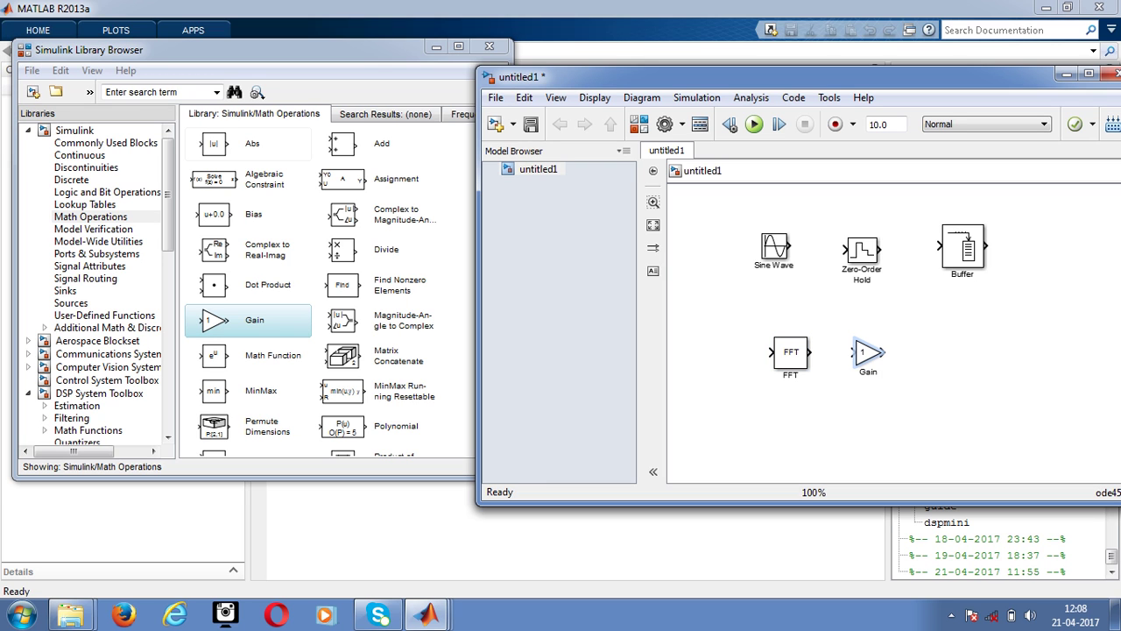
Add an Abs block from Simulink Math Operations and a Vector Scope from DSP System Toolbox Sinks to the right of the Gain block.
{"action": "left_click", "coordinate": [248, 143]}
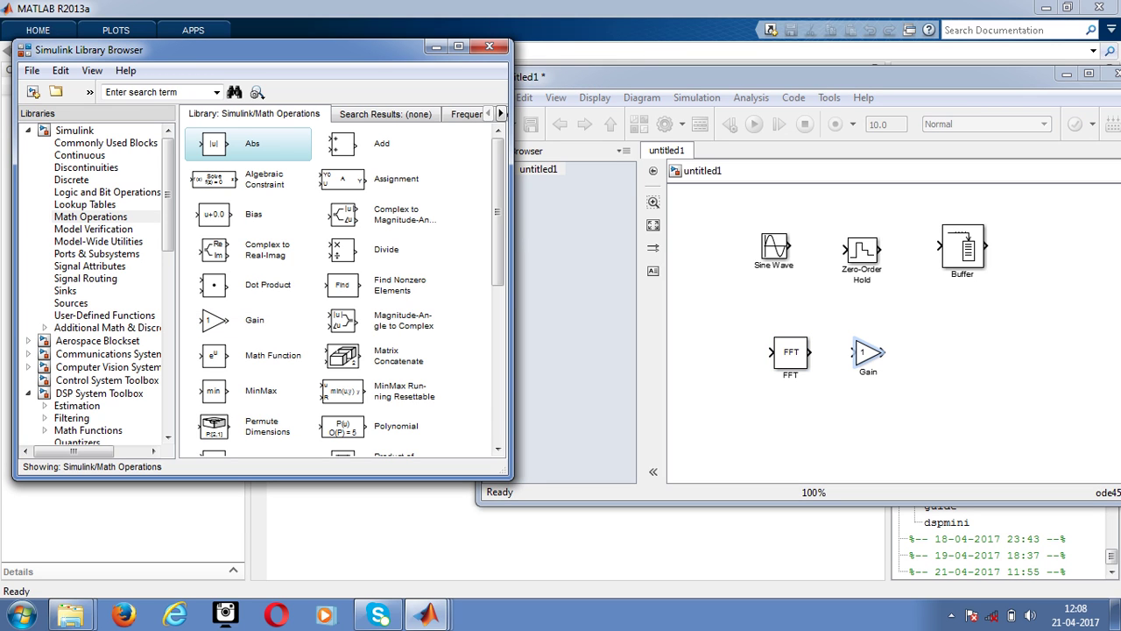
{"action": "key", "text": "ctrl+i"}
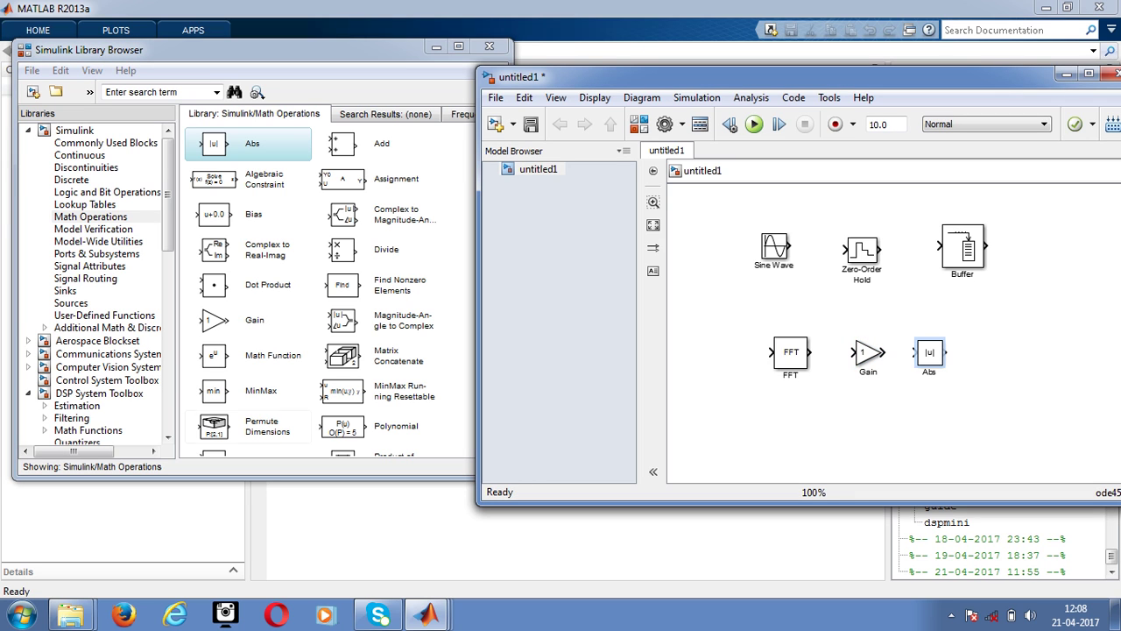
{"action": "scroll", "coordinate": [96, 281], "scroll_direction": "down", "scroll_amount": 4}
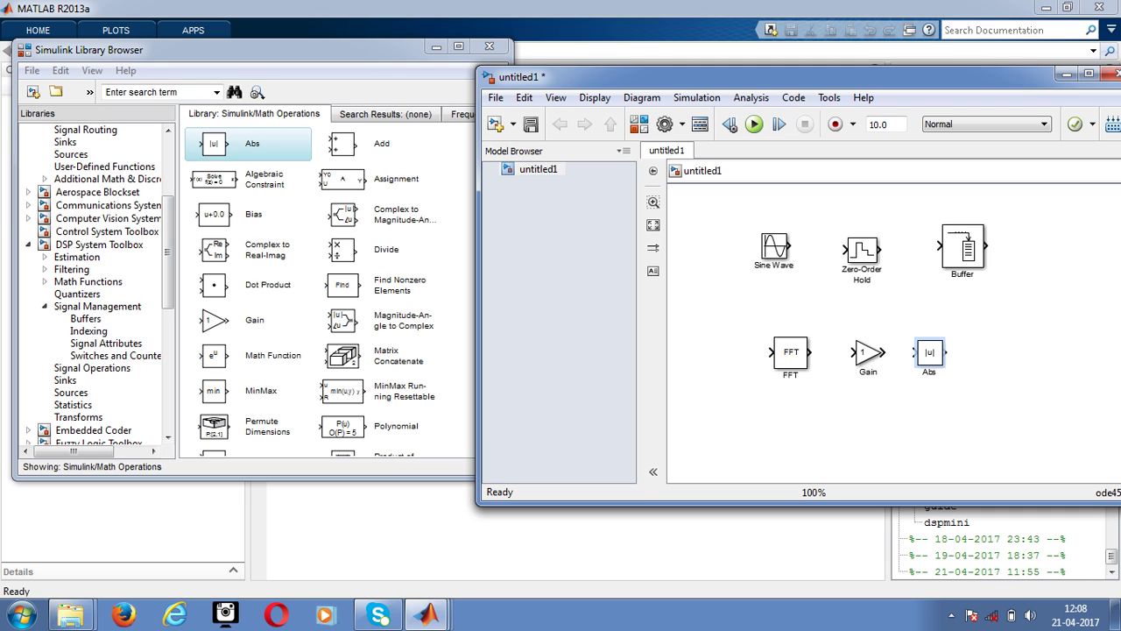
{"action": "left_click", "coordinate": [65, 380]}
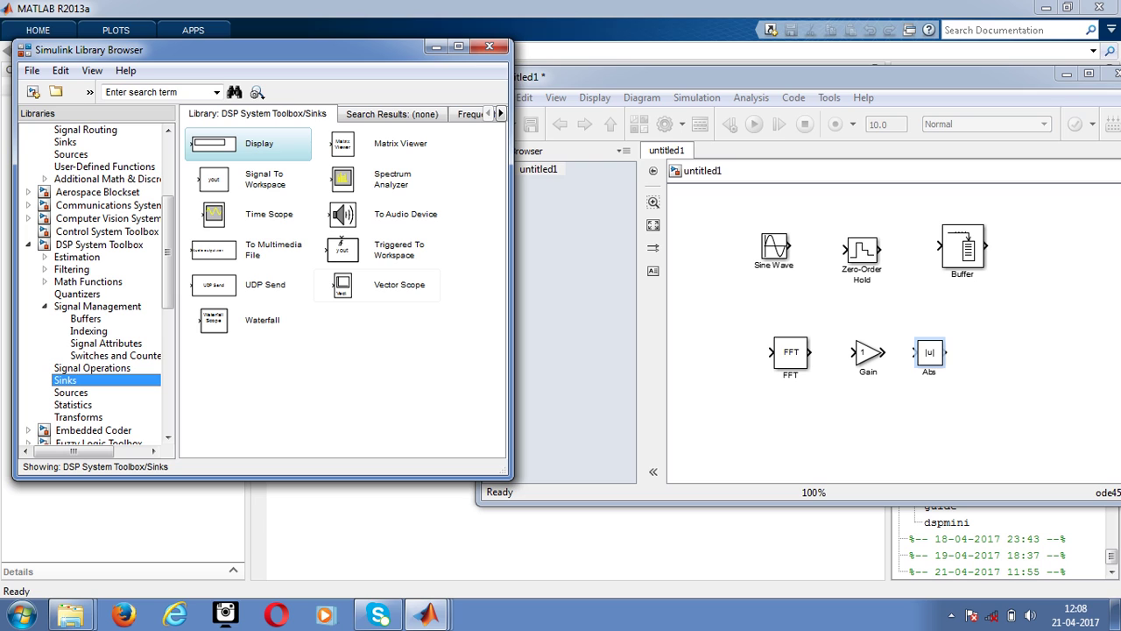
{"action": "left_click", "coordinate": [343, 285]}
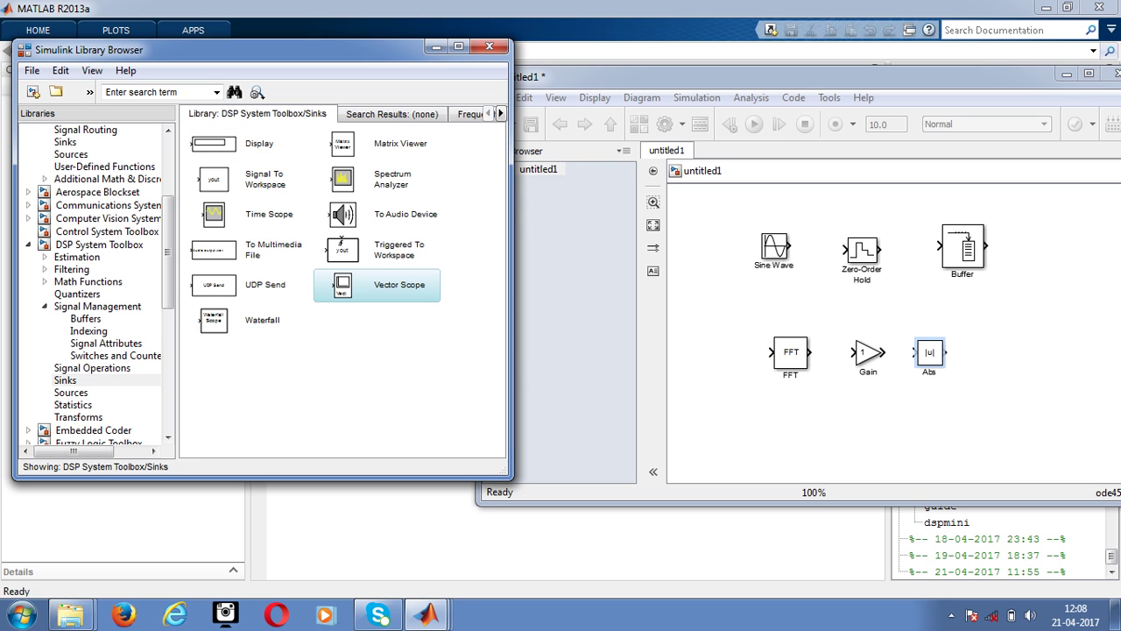
{"action": "left_click_drag", "start_coordinate": [344, 284], "coordinate": [989, 352]}
{"action": "left_click", "coordinate": [951, 615]}
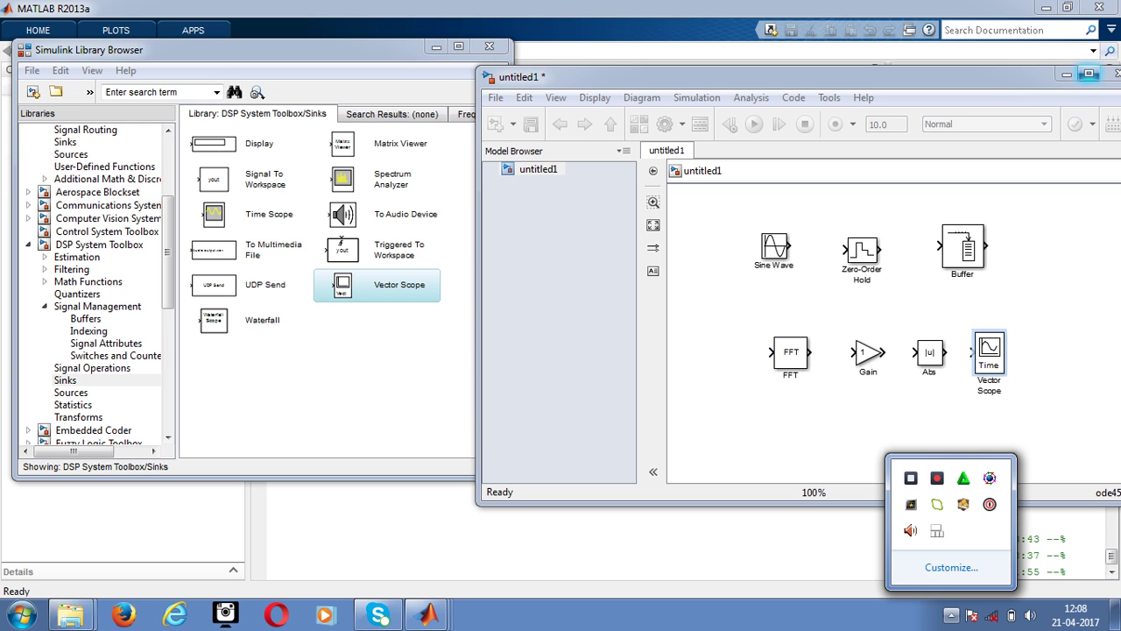
Maximize the model window and connect Sine Wave, Zero-Order Hold, Buffer, FFT, Gain, Abs and Vector Scope in series.
{"action": "left_click", "coordinate": [1087, 74]}
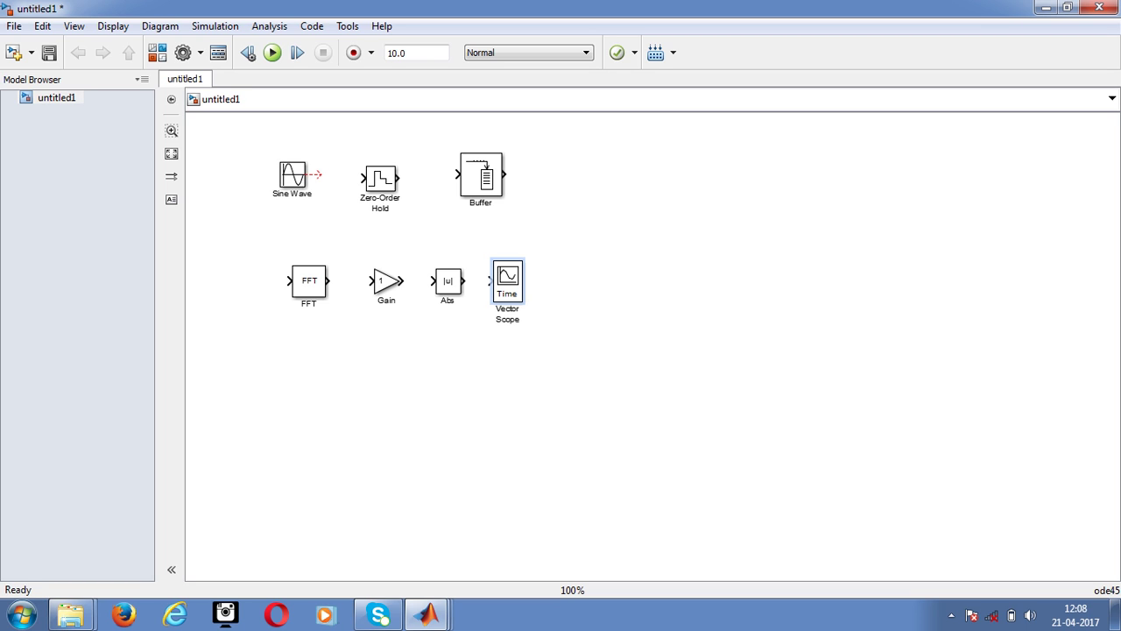
{"action": "left_click_drag", "start_coordinate": [321, 174], "coordinate": [362, 178]}
{"action": "left_click_drag", "start_coordinate": [398, 177], "coordinate": [335, 281]}
{"action": "left_click", "coordinate": [481, 177]}
{"action": "left_click", "coordinate": [433, 280]}
{"action": "left_click", "coordinate": [356, 280]}
{"action": "left_click", "coordinate": [356, 280]}
{"action": "left_click_drag", "start_coordinate": [374, 281], "coordinate": [538, 281]}
{"action": "left_click", "coordinate": [494, 280]}
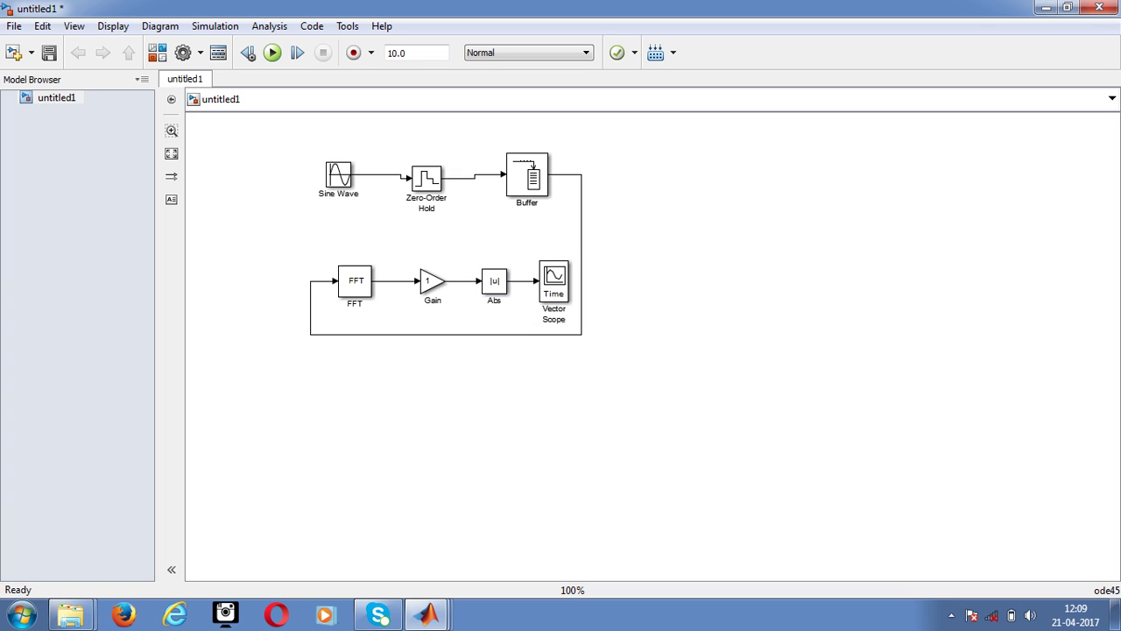
Set the Sine Wave block's amplitude to 8 and its frequency to 2*pi*1e-3 rad/sec.
{"action": "left_click", "coordinate": [338, 175]}
{"action": "double_click", "coordinate": [339, 175]}
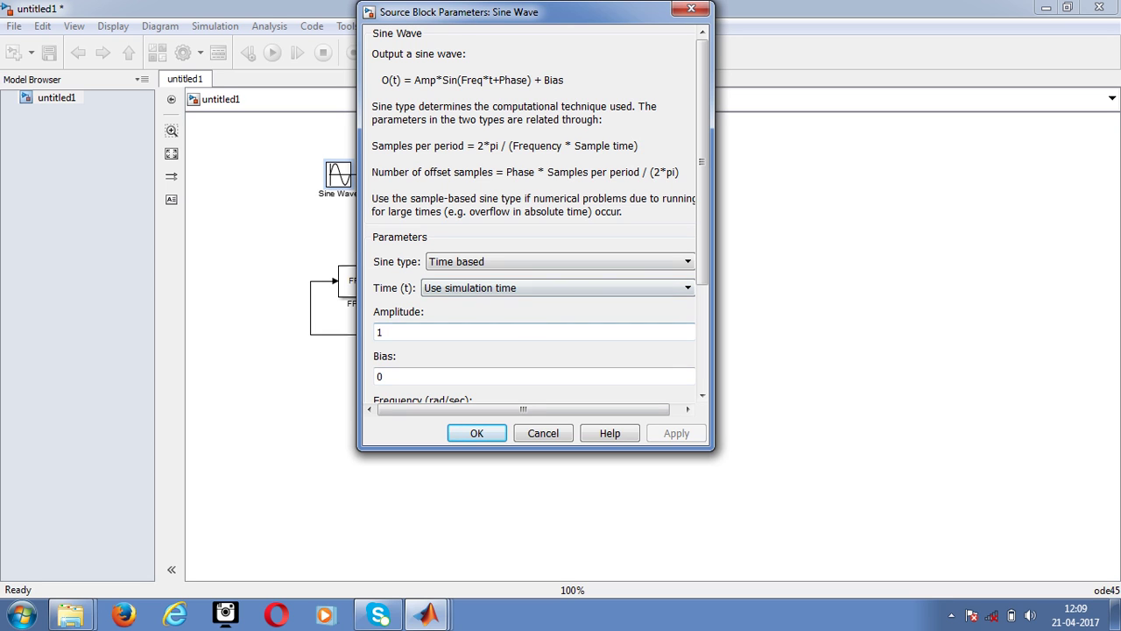
{"action": "scroll", "coordinate": [534, 215], "scroll_direction": "down", "scroll_amount": 1}
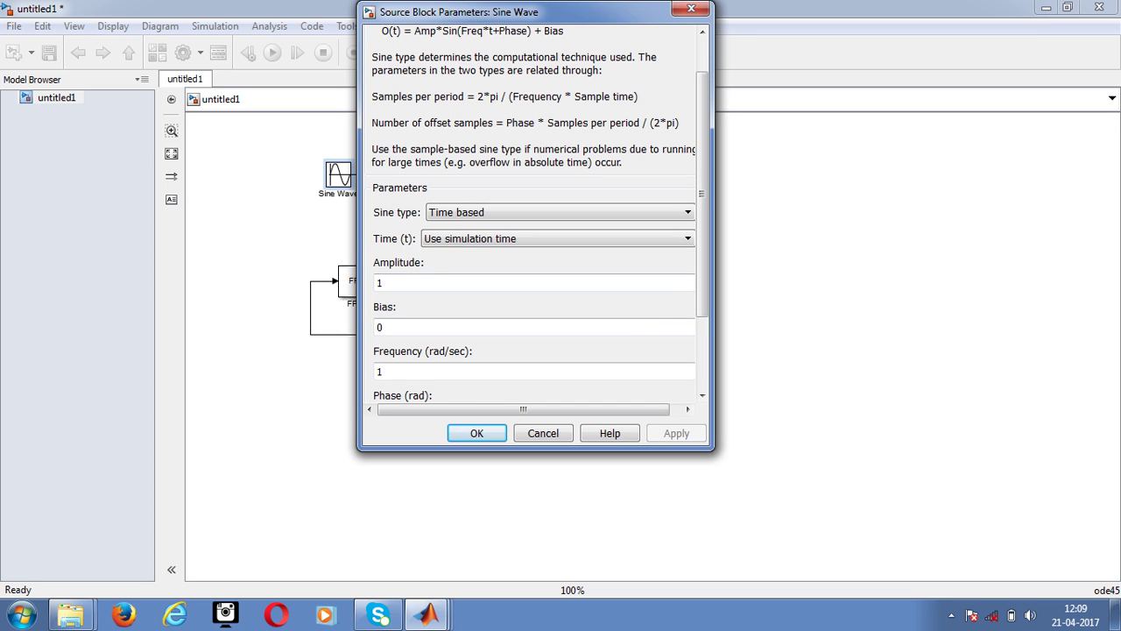
{"action": "double_click", "coordinate": [380, 282]}
{"action": "key", "text": "BackSpace"}
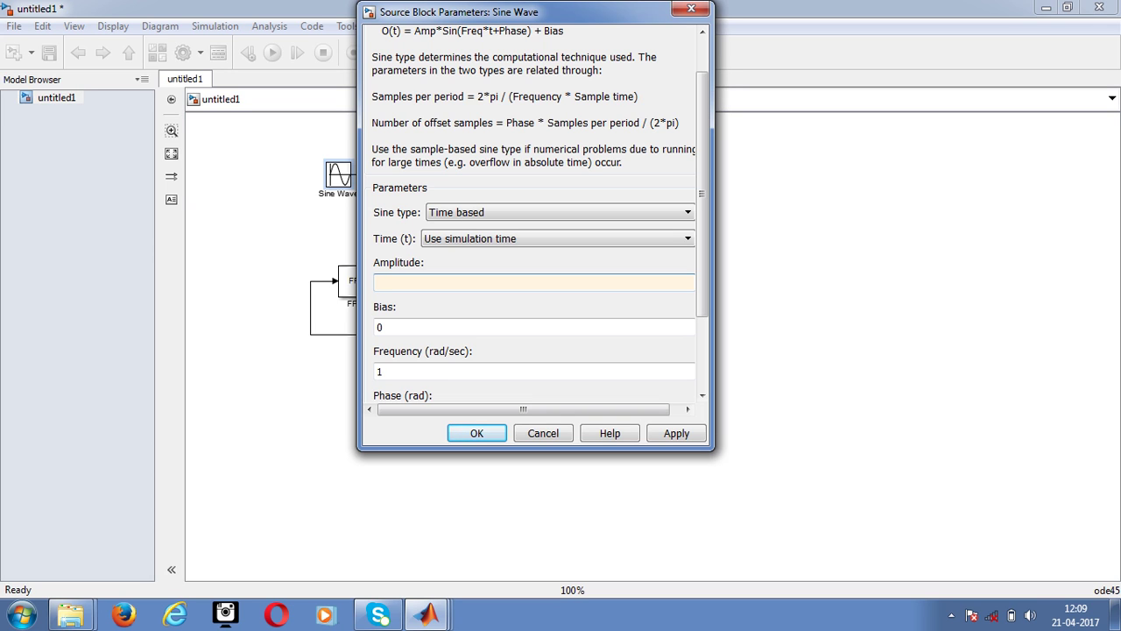
{"action": "type", "text": "8"}
{"action": "double_click", "coordinate": [379, 371]}
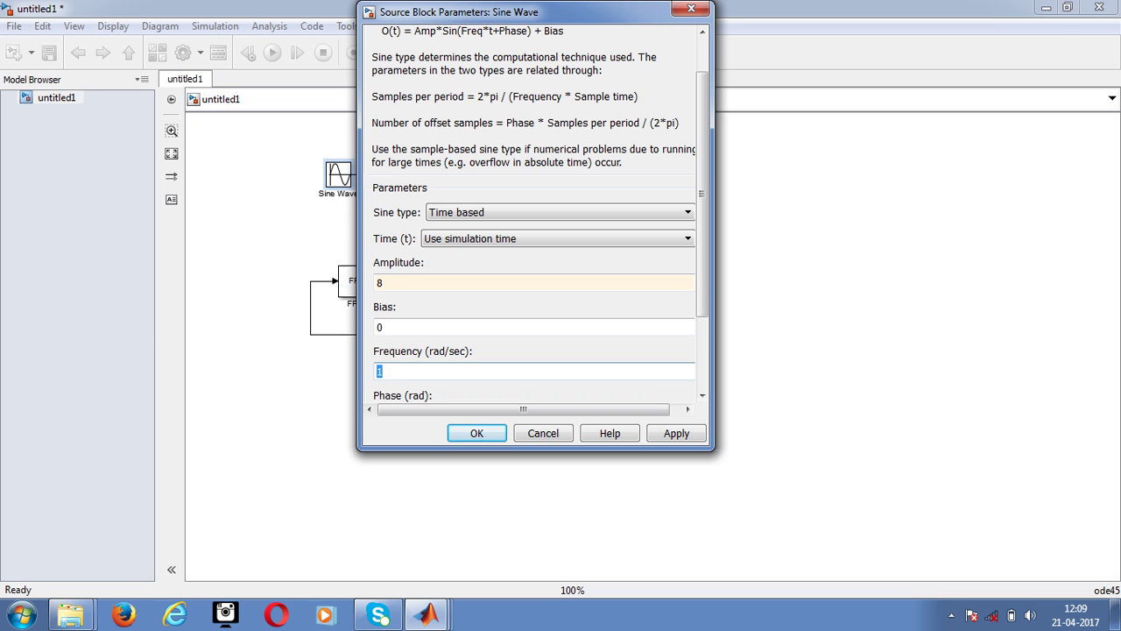
{"action": "type", "text": "2"}
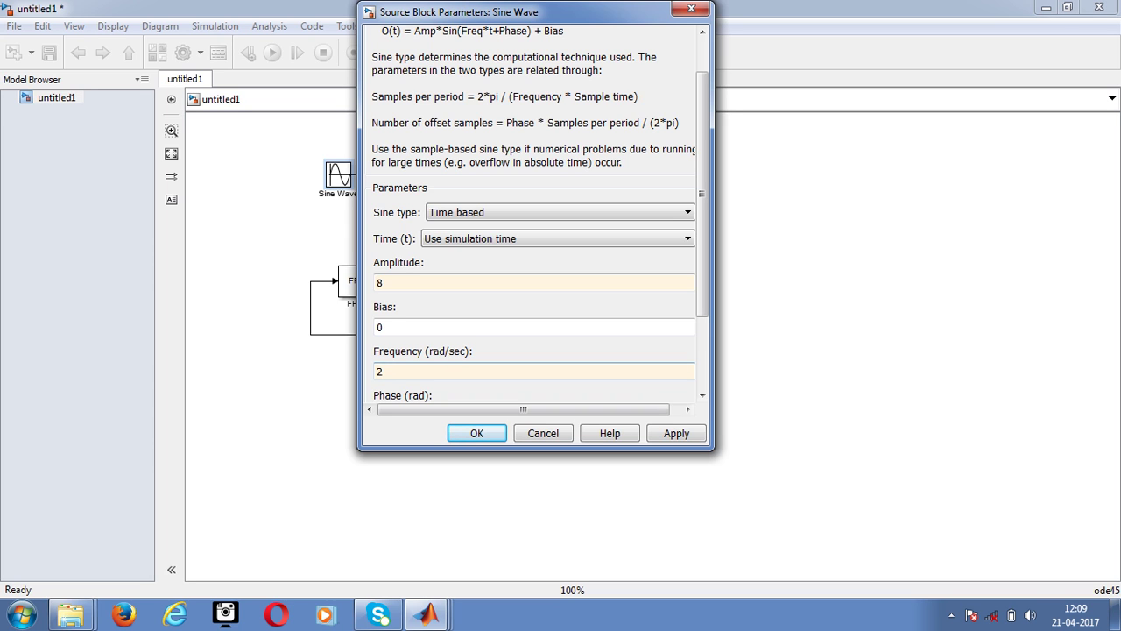
{"action": "type", "text": "*pi*1e-3"}
{"action": "scroll", "coordinate": [534, 263], "scroll_direction": "down", "scroll_amount": 3}
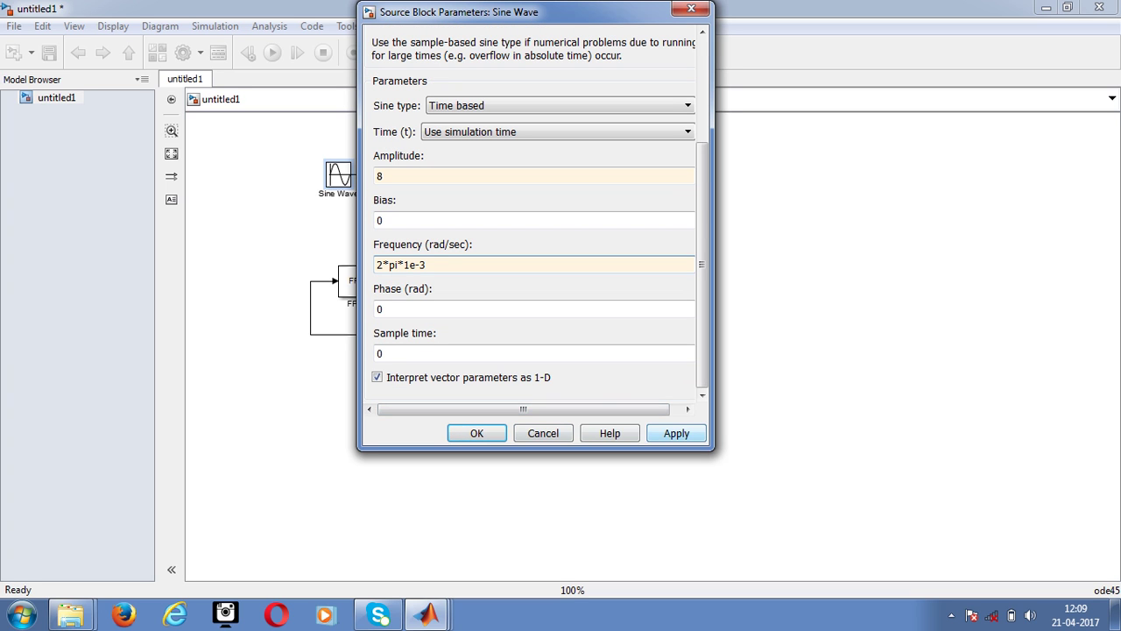
{"action": "left_click", "coordinate": [675, 432]}
{"action": "left_click", "coordinate": [476, 432]}
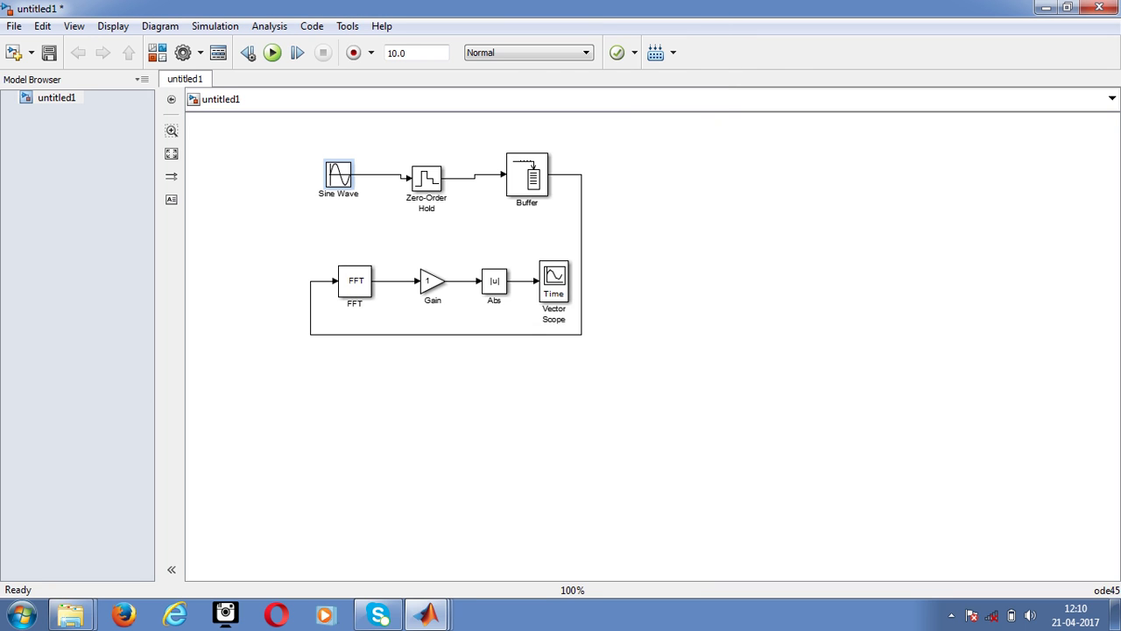
Set the Zero-Order Hold block's sample time to 1e-5.
{"action": "double_click", "coordinate": [427, 179]}
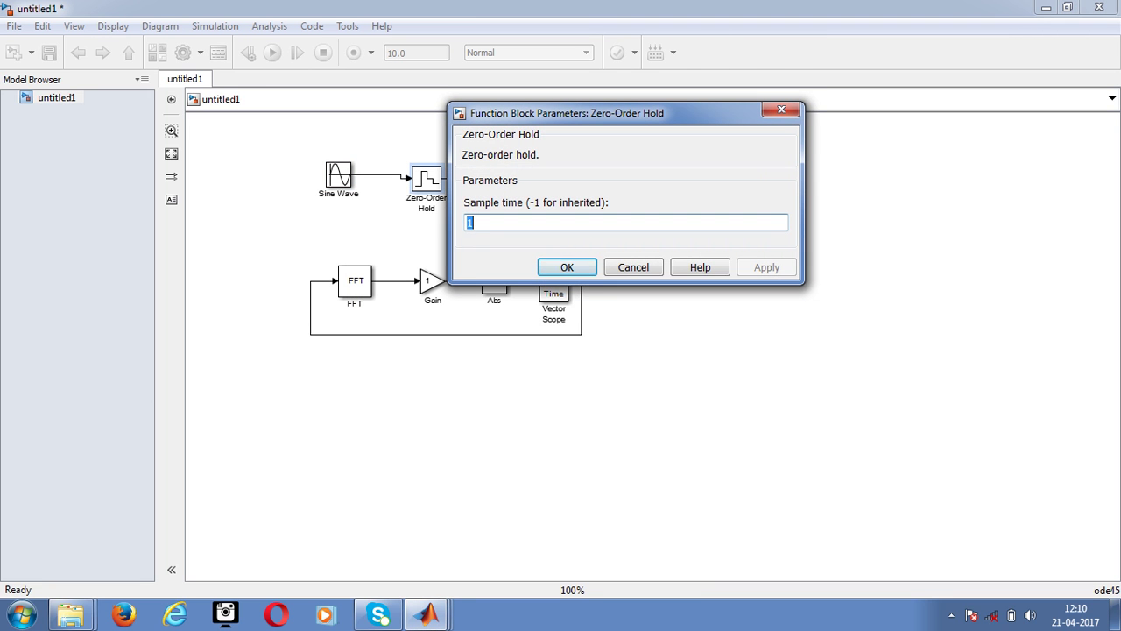
{"action": "type", "text": "1"}
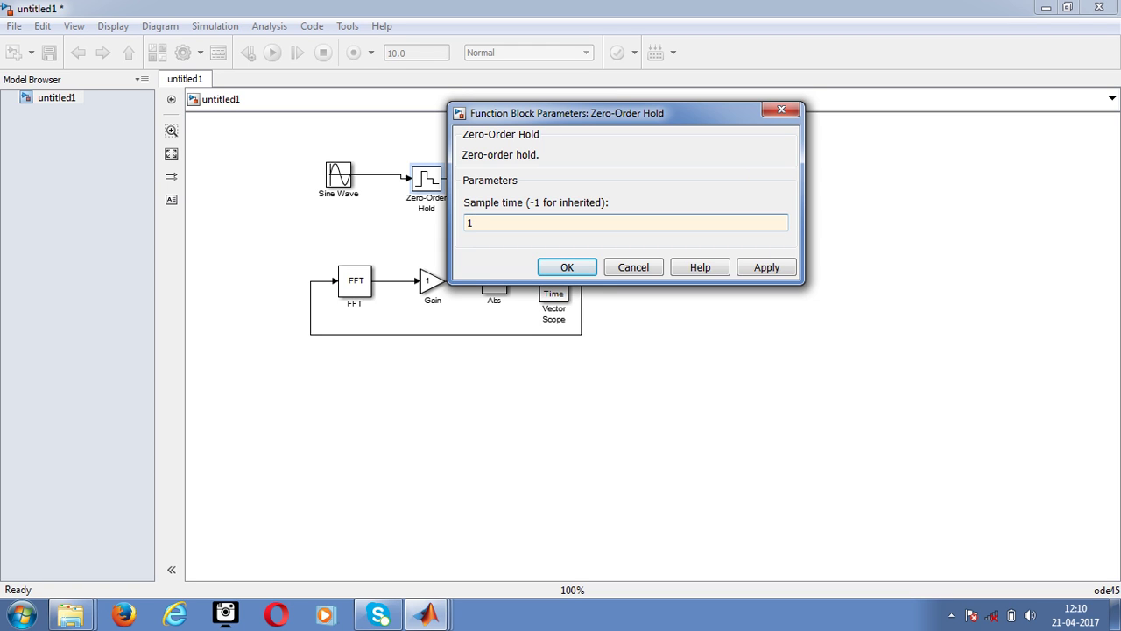
{"action": "type", "text": "e-5"}
{"action": "key", "text": "Return"}
{"action": "left_click", "coordinate": [567, 267]}
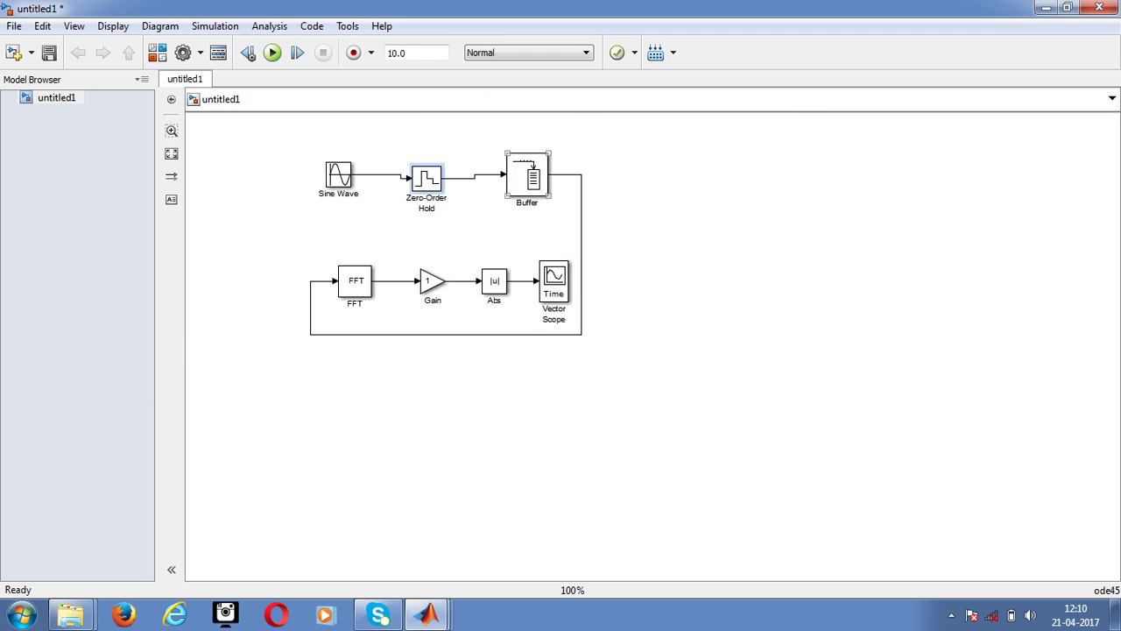
Set the Buffer block's output buffer size per channel to 1024.
{"action": "double_click", "coordinate": [527, 178]}
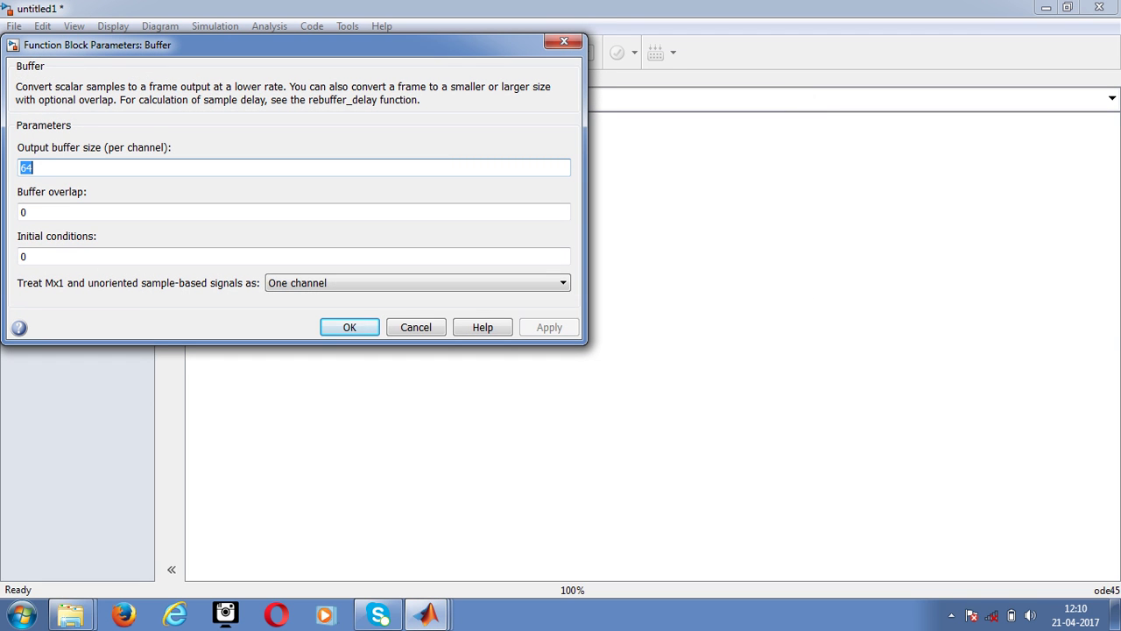
{"action": "left_click", "coordinate": [32, 167]}
{"action": "key", "text": "BackSpace"}
{"action": "key", "text": "BackSpace"}
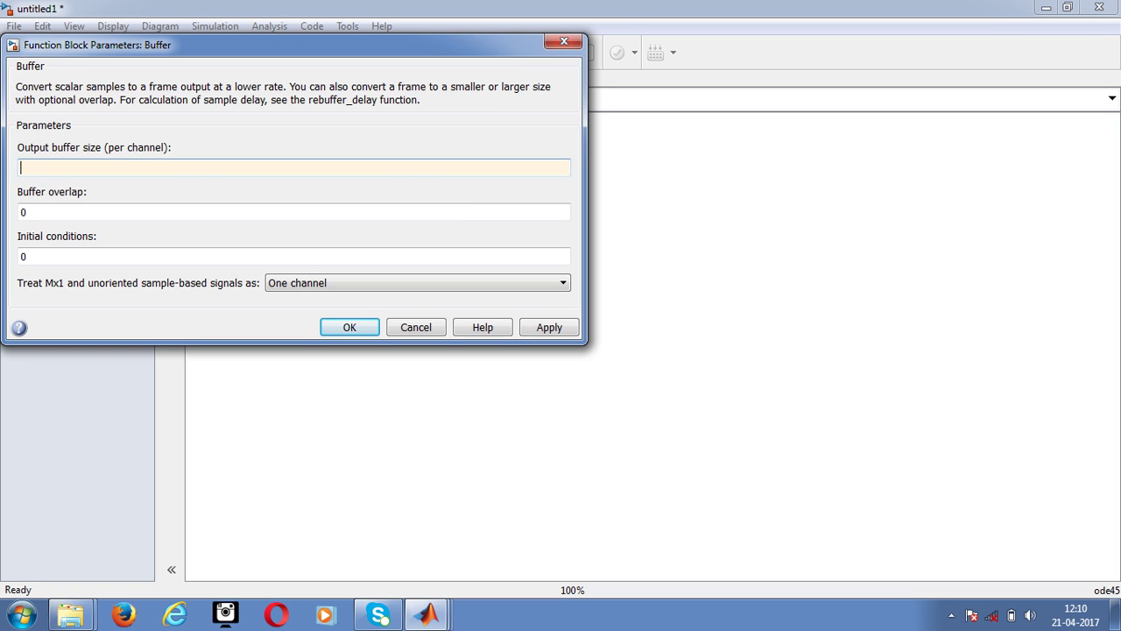
{"action": "type", "text": "1024"}
{"action": "key", "text": "Return"}
{"action": "left_click", "coordinate": [350, 327]}
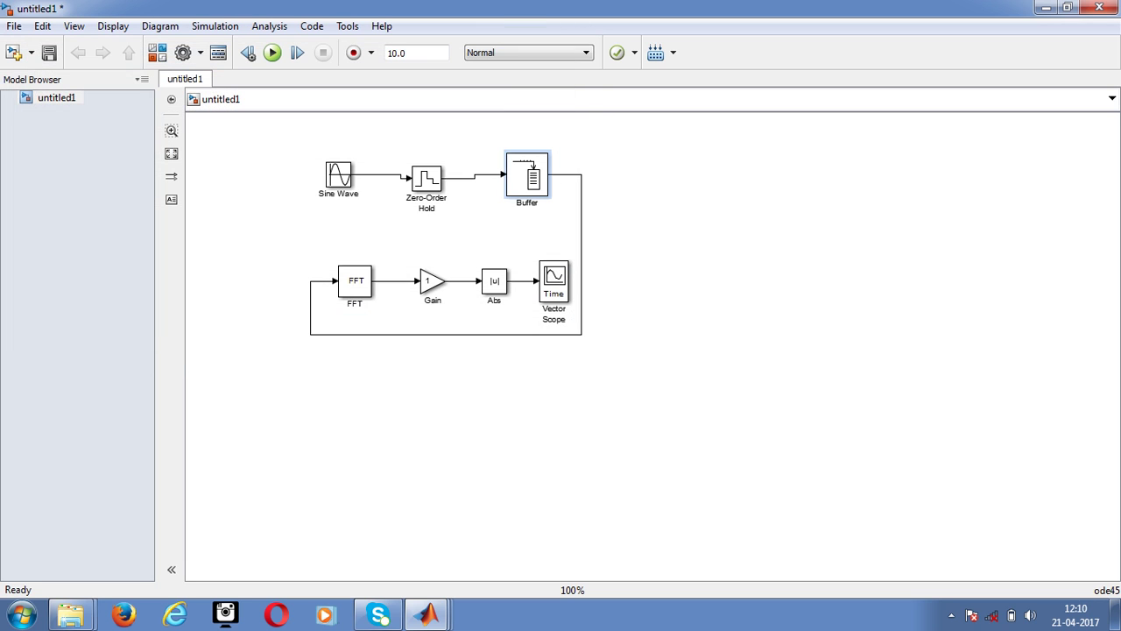
Review the FFT block's parameters and close them without changes.
{"action": "left_click", "coordinate": [355, 280]}
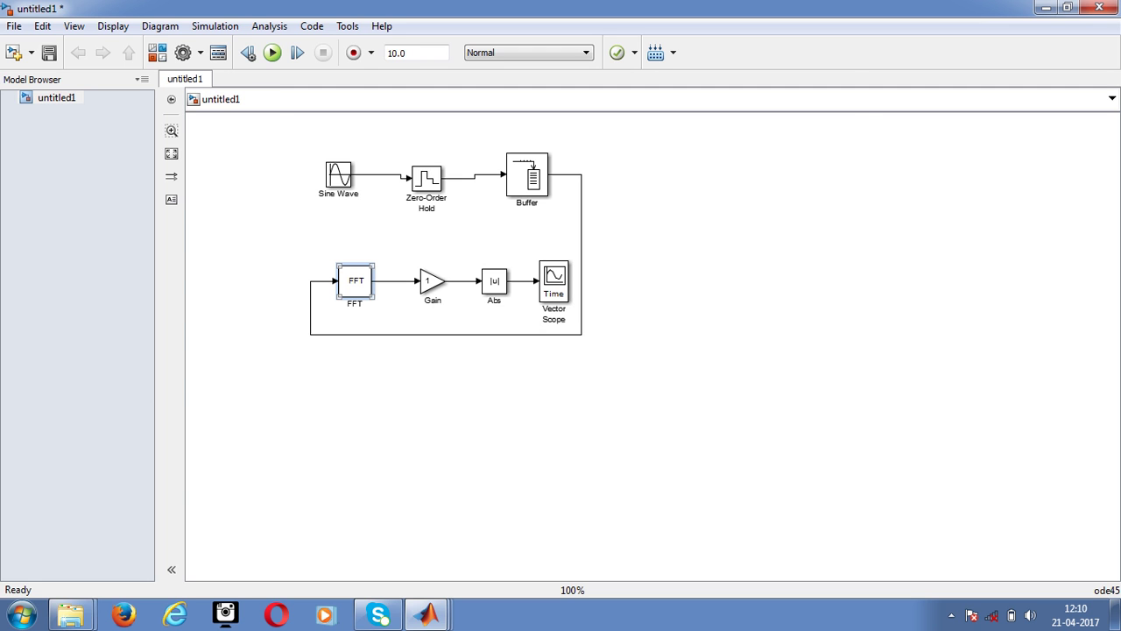
{"action": "double_click", "coordinate": [355, 282]}
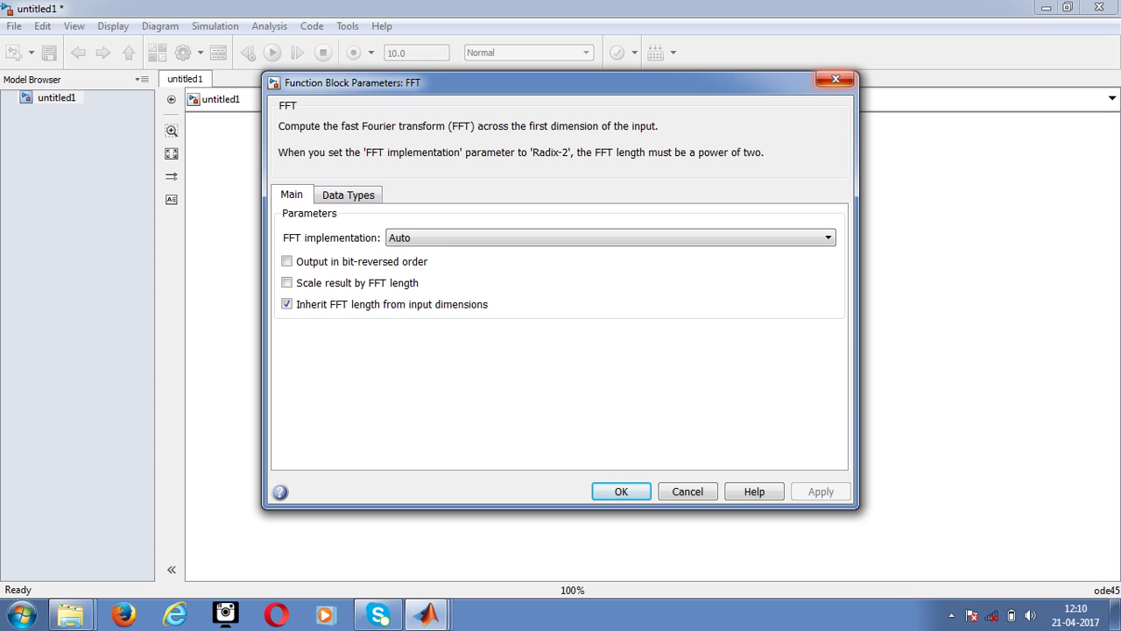
{"action": "left_click", "coordinate": [836, 79]}
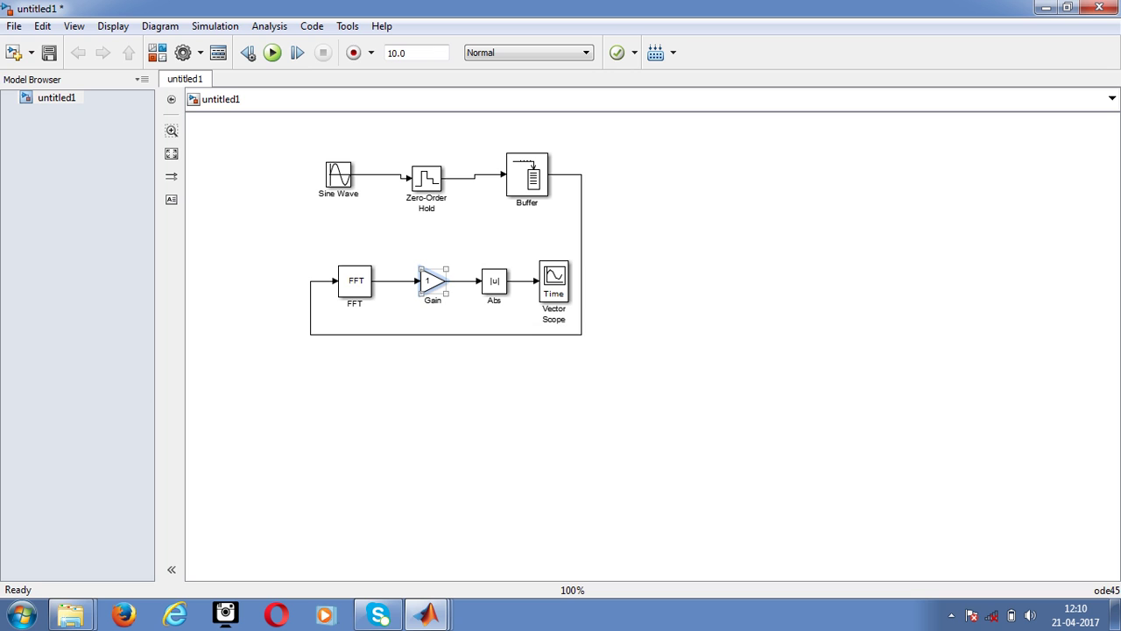
Set the Gain block's gain to 1/1024.
{"action": "double_click", "coordinate": [433, 281]}
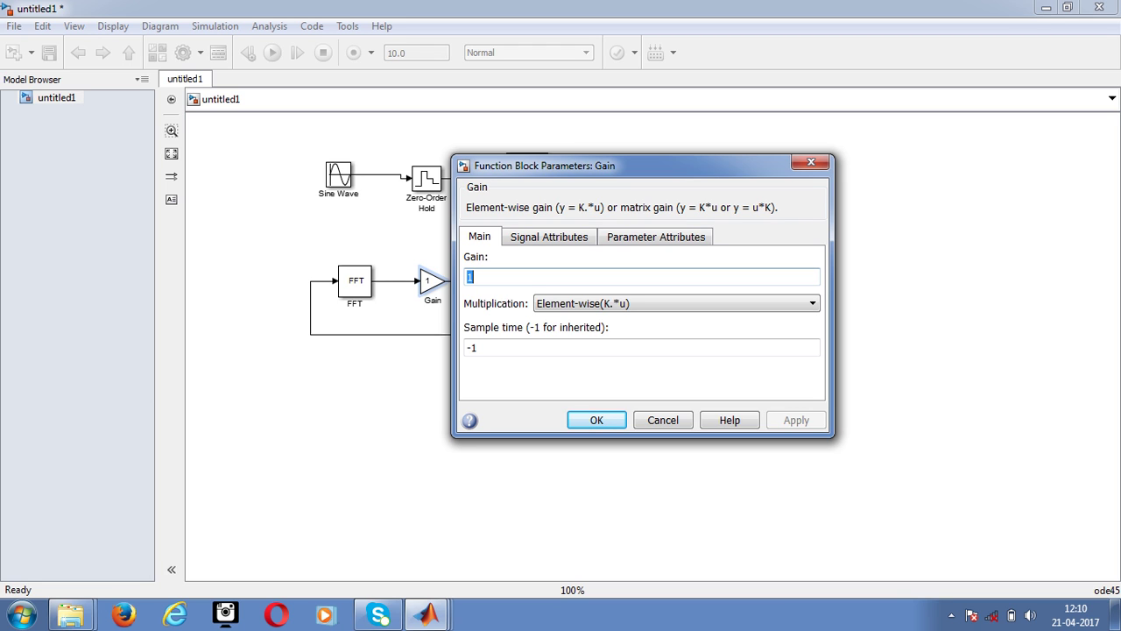
{"action": "type", "text": "1/1024"}
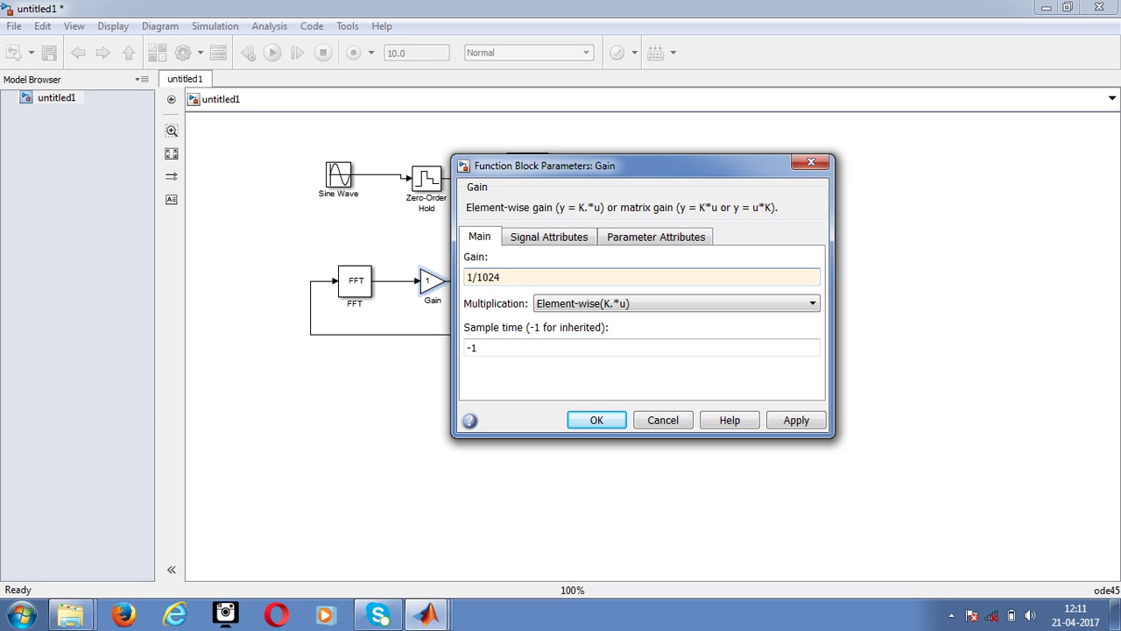
{"action": "left_click", "coordinate": [796, 420]}
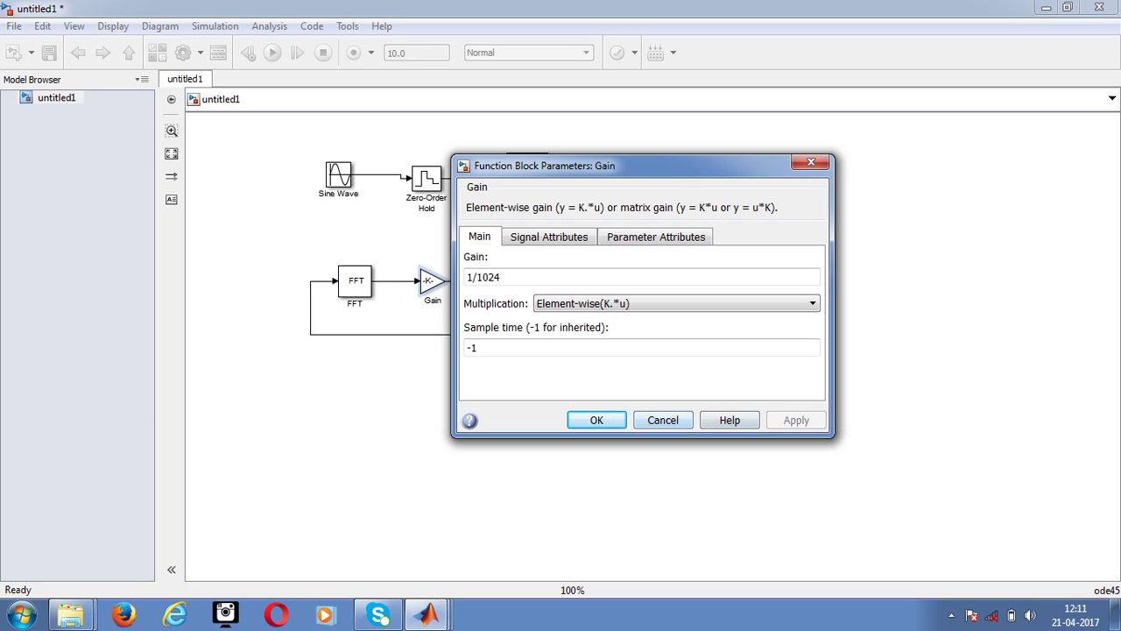
{"action": "left_click", "coordinate": [597, 419]}
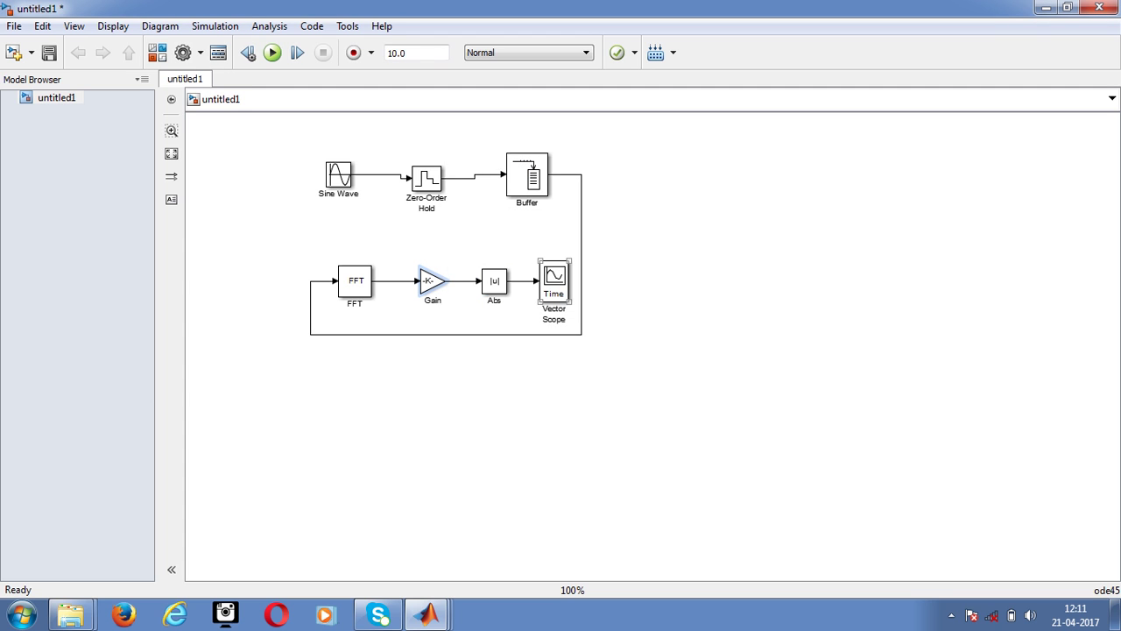
Open the parameters of the Vector Scope block.
{"action": "double_click", "coordinate": [554, 278]}
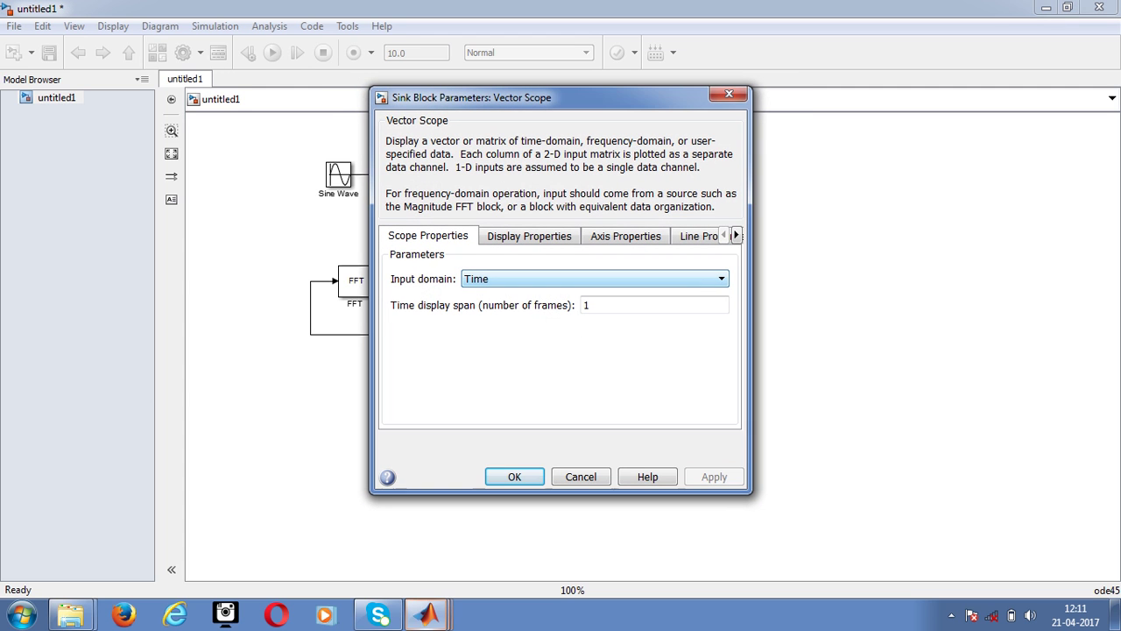
{"action": "left_click", "coordinate": [951, 614]}
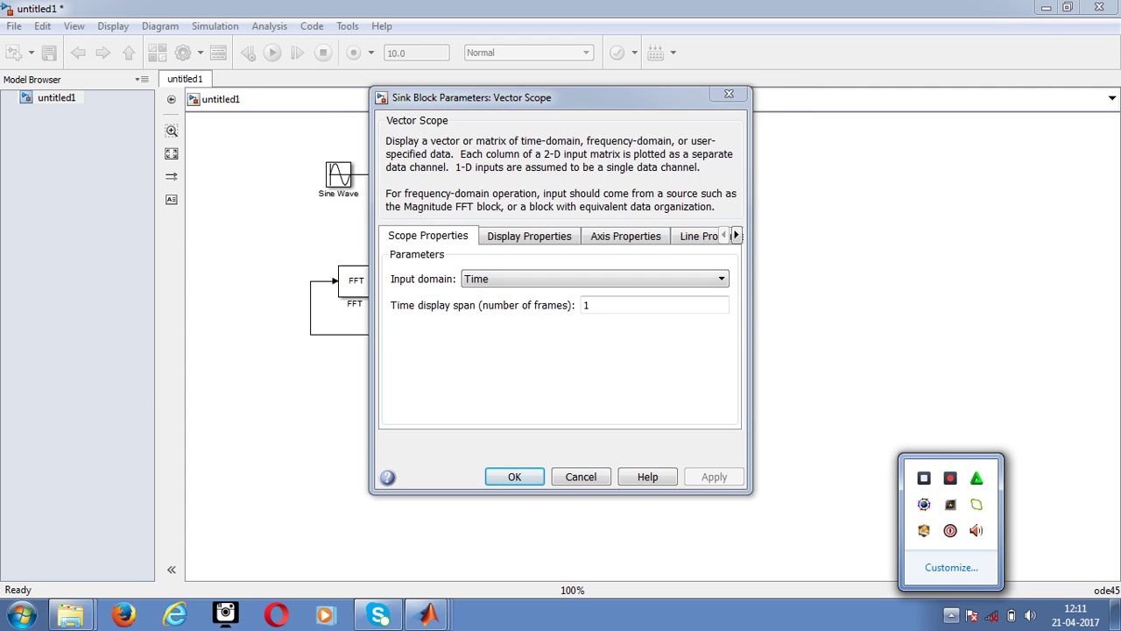
{"action": "left_click", "coordinate": [950, 478]}
{"action": "left_click", "coordinate": [950, 478]}
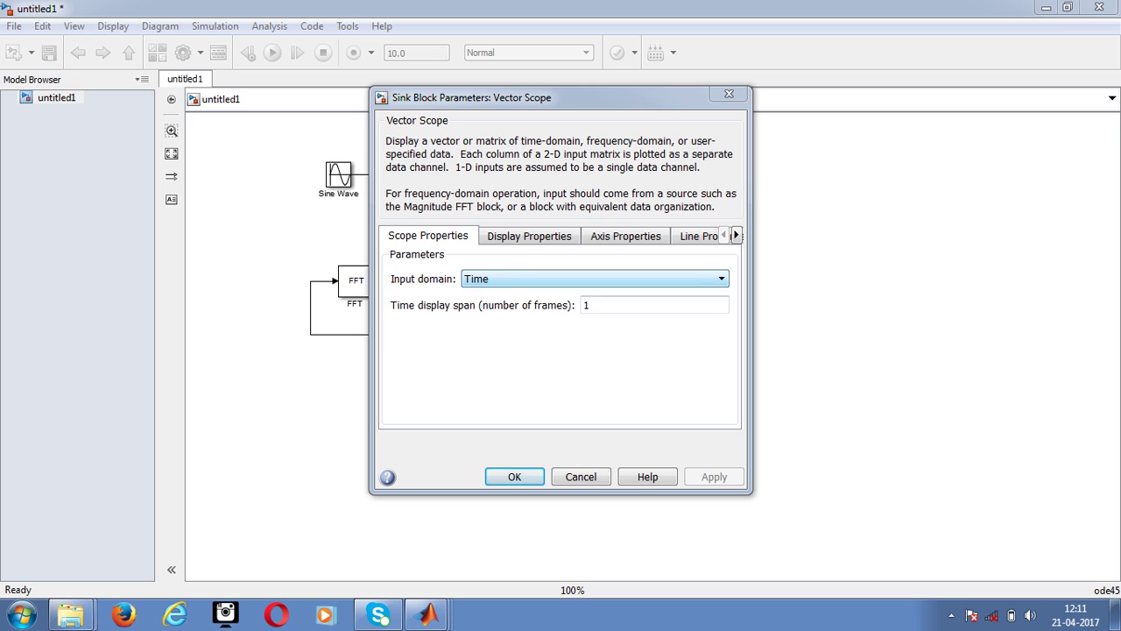
Set the Vector Scope's input domain to Frequency and its frequency range to [-Fs/2...Fs/2], keeping the frequency display limits on Auto.
{"action": "left_click", "coordinate": [594, 279]}
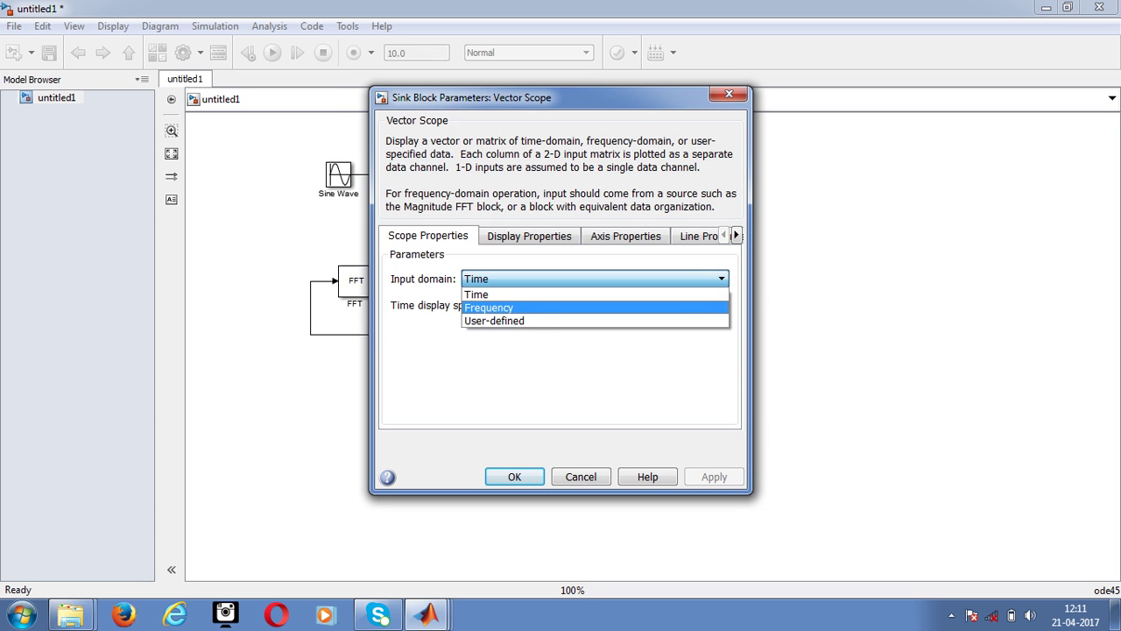
{"action": "left_click", "coordinate": [490, 308]}
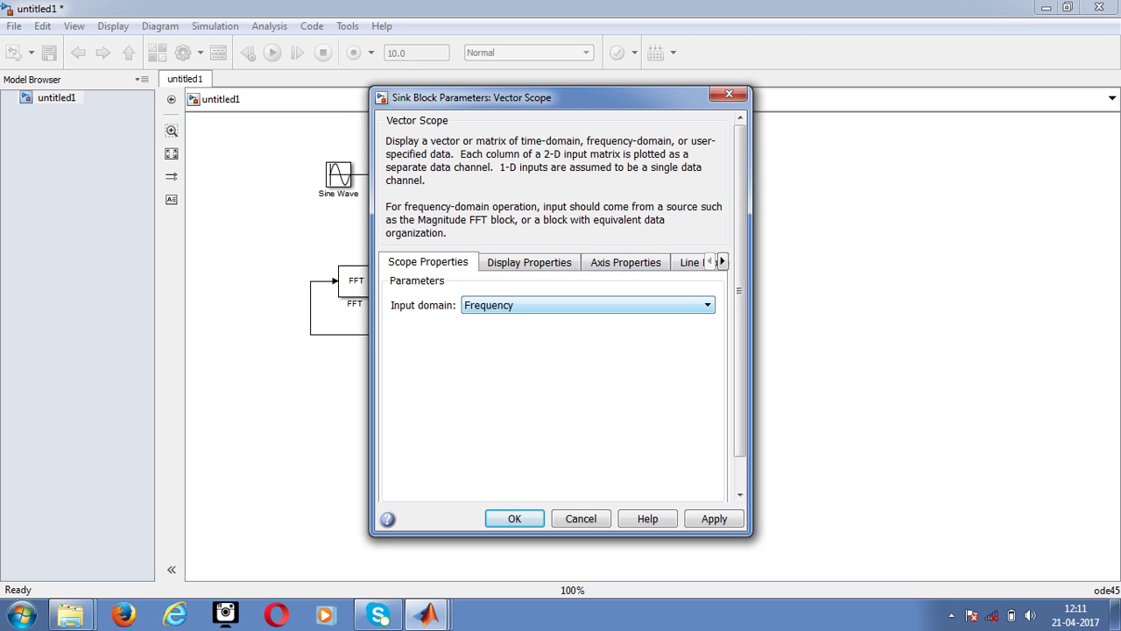
{"action": "left_click", "coordinate": [625, 261]}
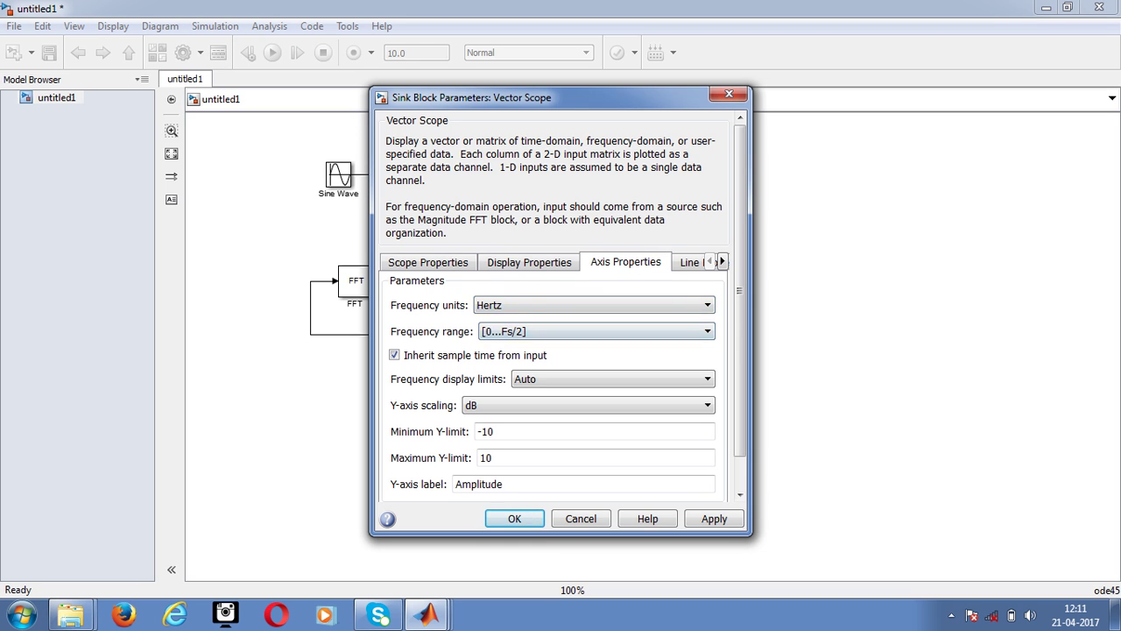
{"action": "left_click", "coordinate": [596, 331]}
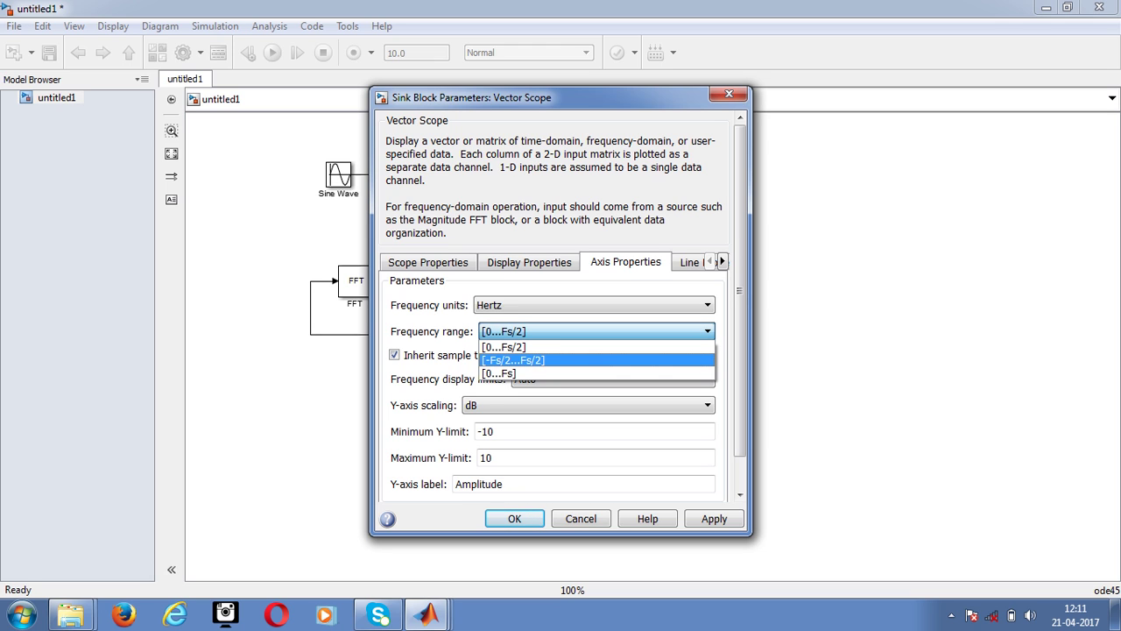
{"action": "key", "text": "Return"}
{"action": "key", "text": "Down"}
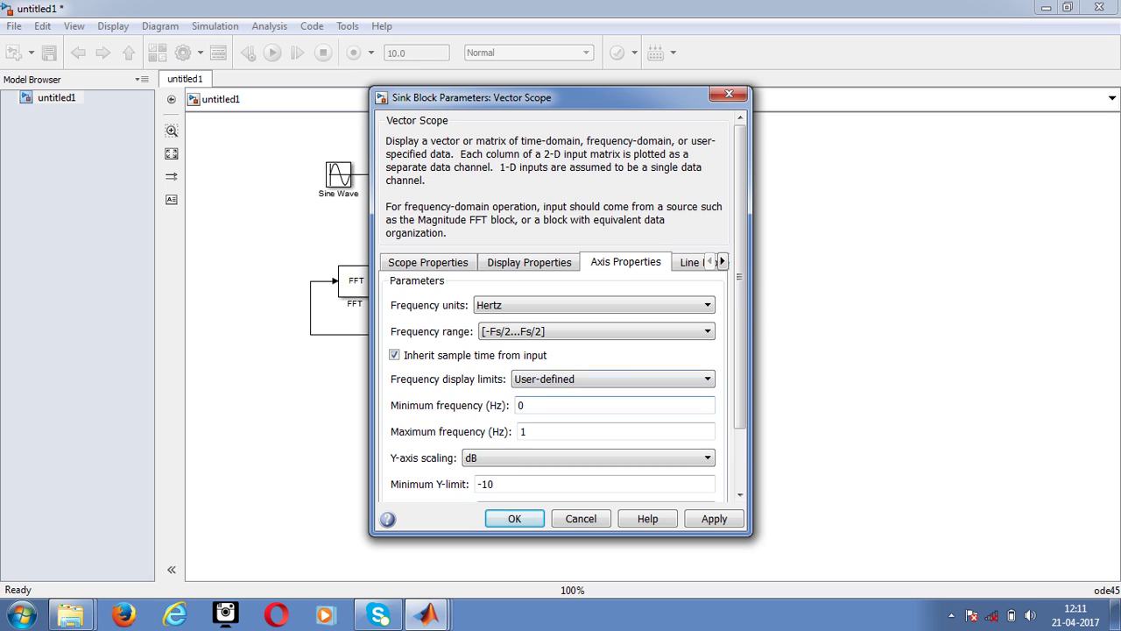
{"action": "key", "text": "Up"}
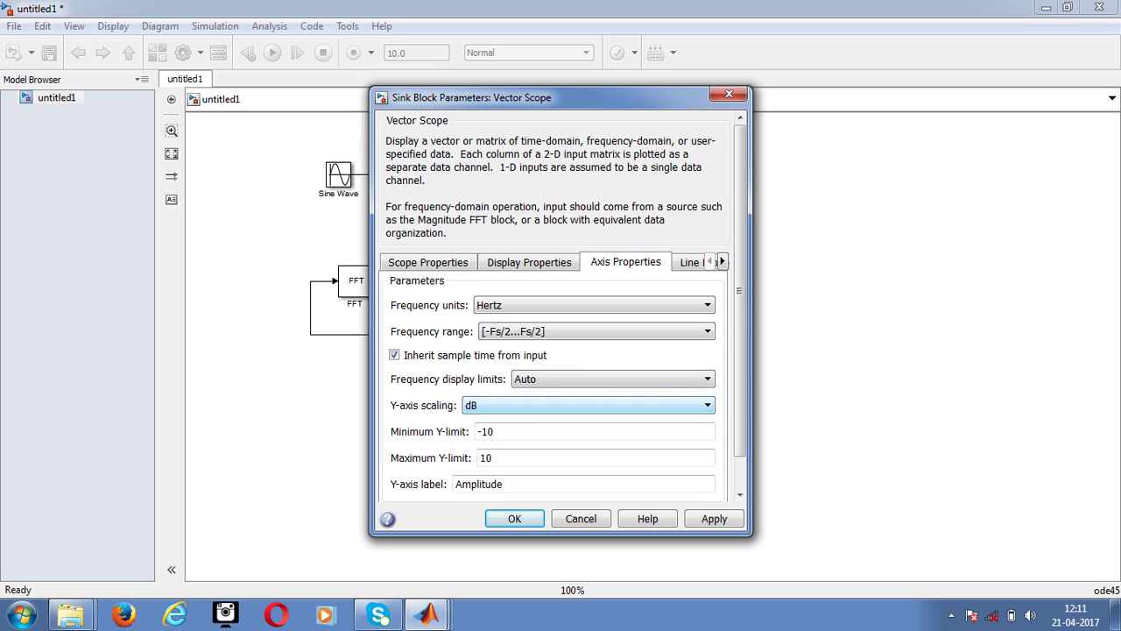
Set the Vector Scope's Y-axis scaling to Magnitude and its Y-axis label to "magnitude", and accept the parameters.
{"action": "key", "text": "alt+Down"}
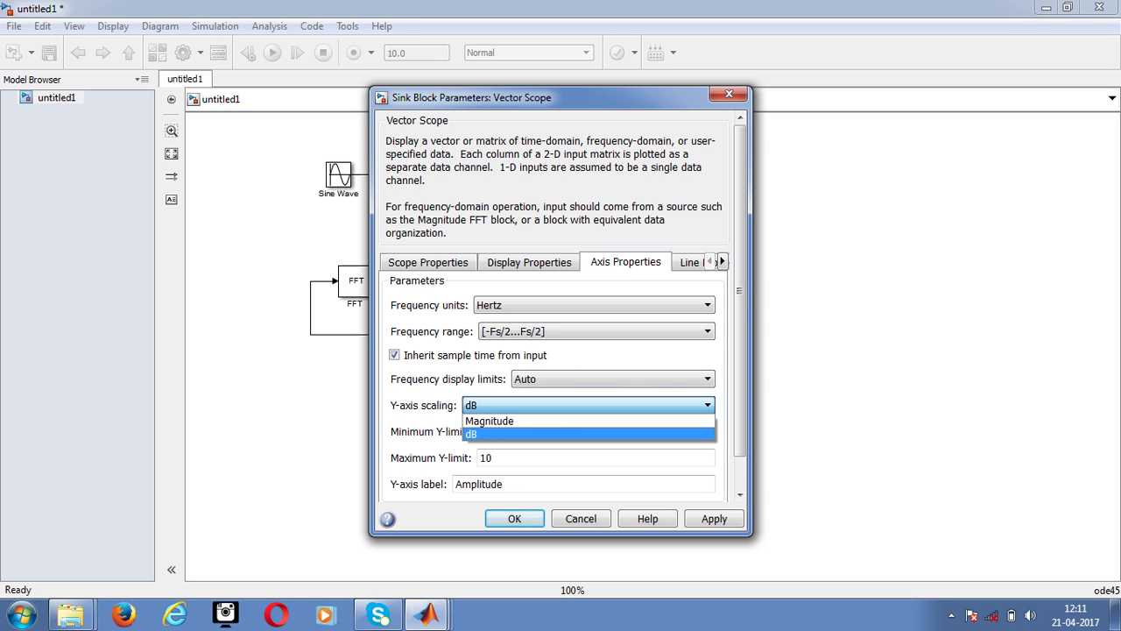
{"action": "key", "text": "Return"}
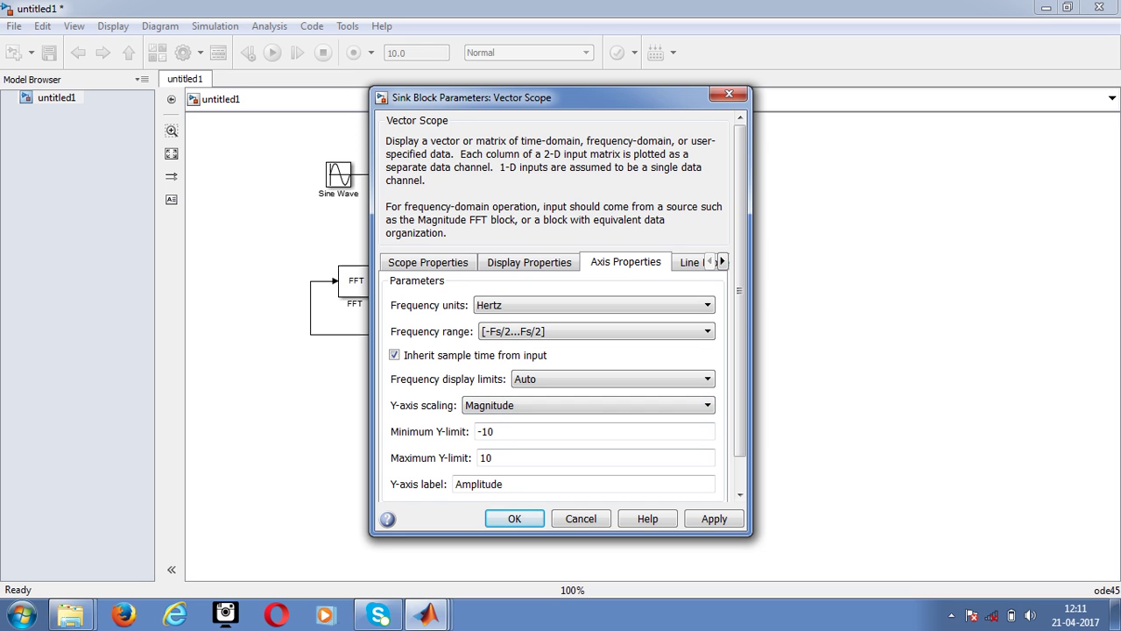
{"action": "scroll", "coordinate": [563, 306], "scroll_direction": "down", "scroll_amount": 2}
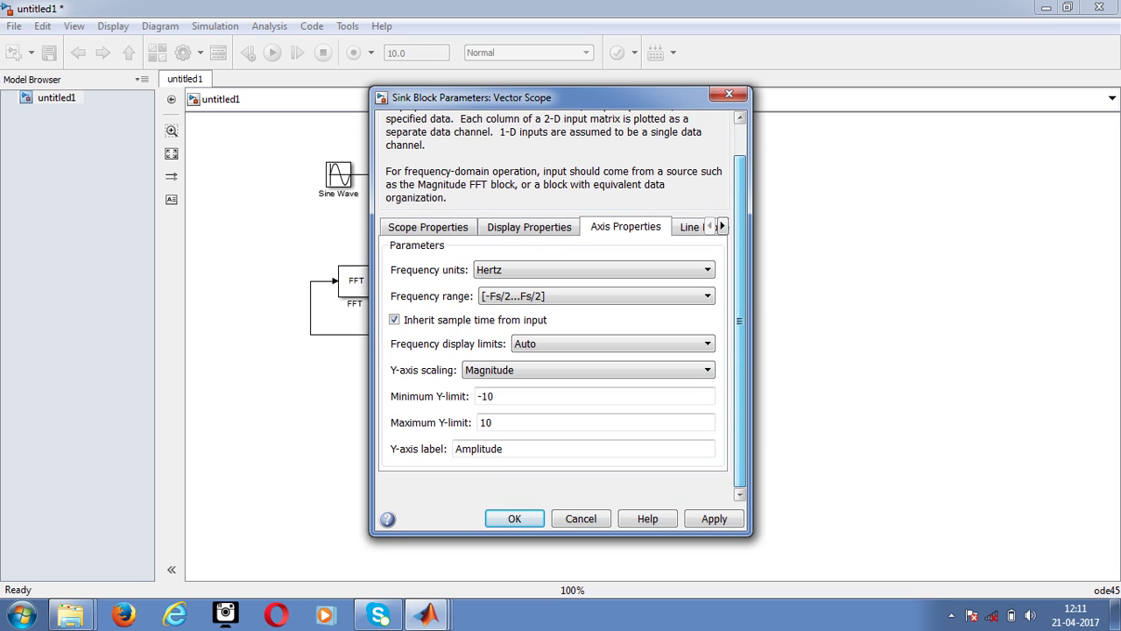
{"action": "key", "text": "alt+Down"}
{"action": "key", "text": "Return"}
{"action": "left_click_drag", "start_coordinate": [455, 448], "coordinate": [503, 449]}
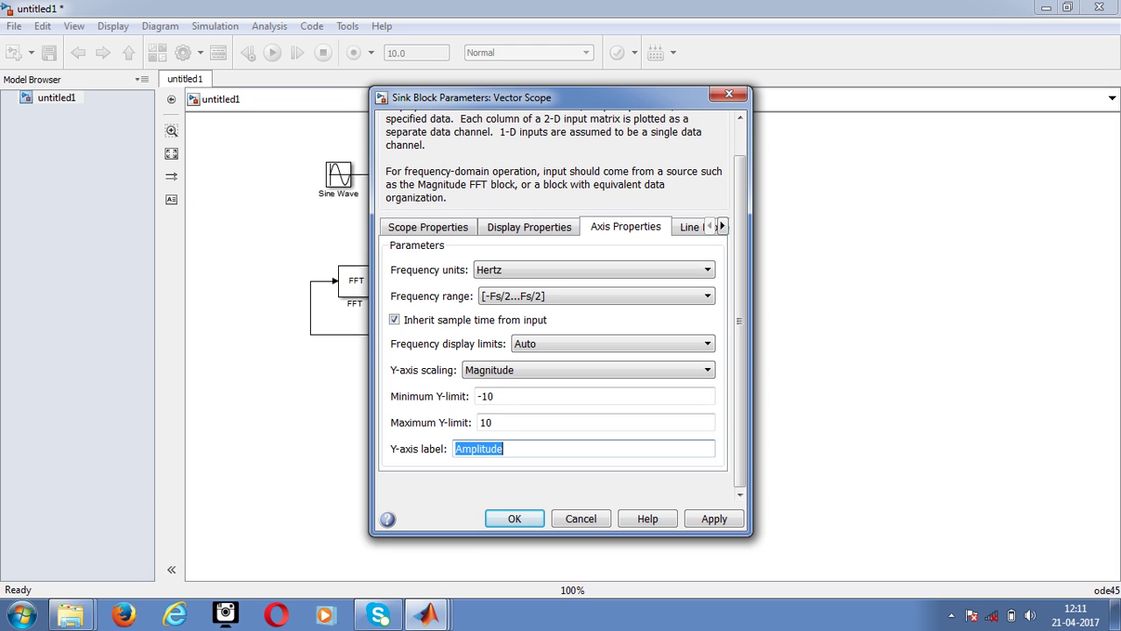
{"action": "type", "text": "magnitude"}
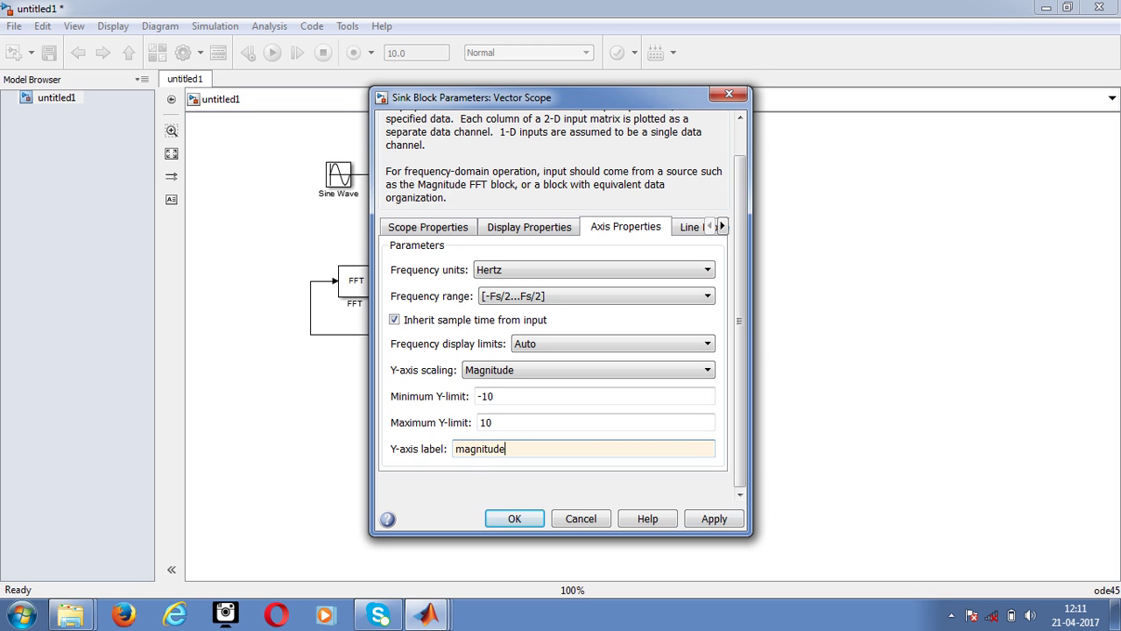
{"action": "left_click", "coordinate": [714, 519]}
{"action": "left_click", "coordinate": [514, 518]}
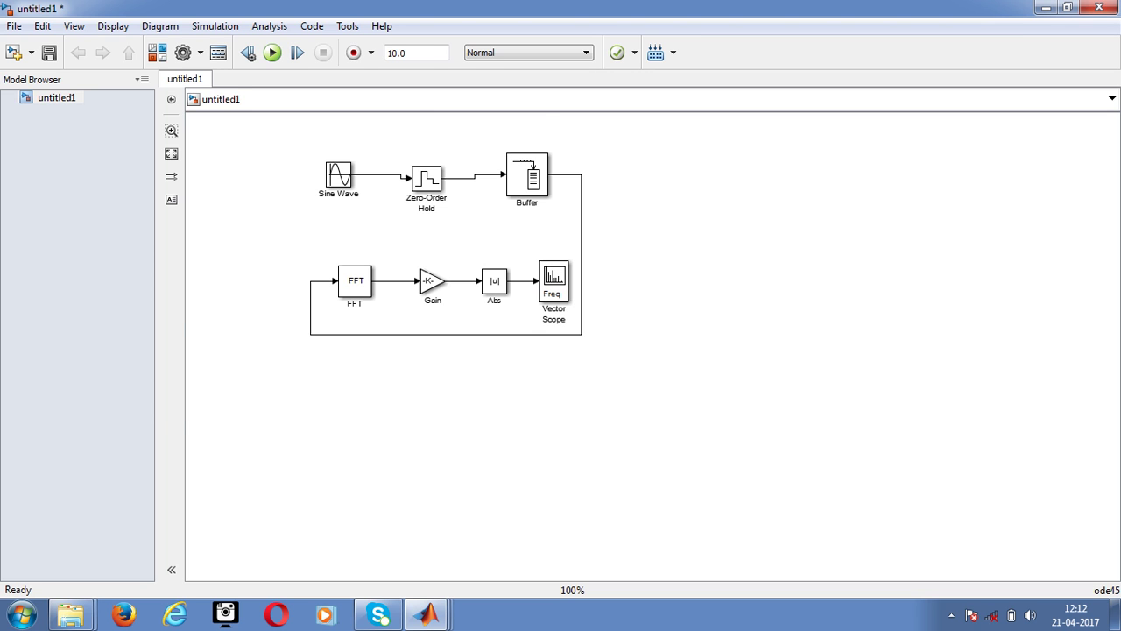
Save the model in the MATLAB folder as nhce and run the simulation.
{"action": "key", "text": "ctrl+s"}
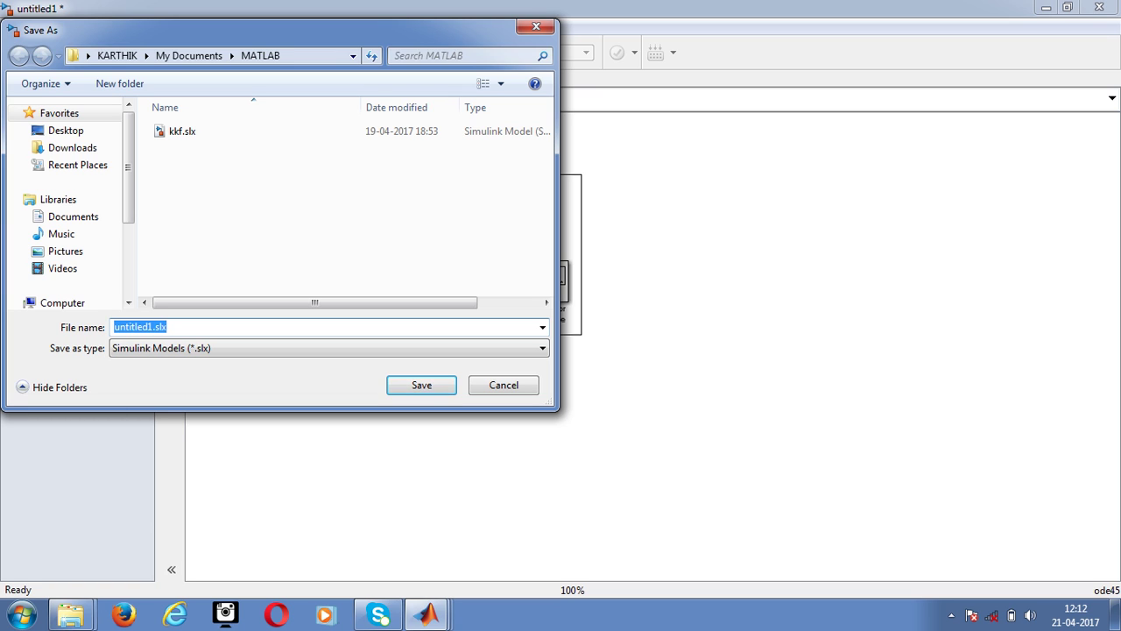
{"action": "type", "text": "nhce"}
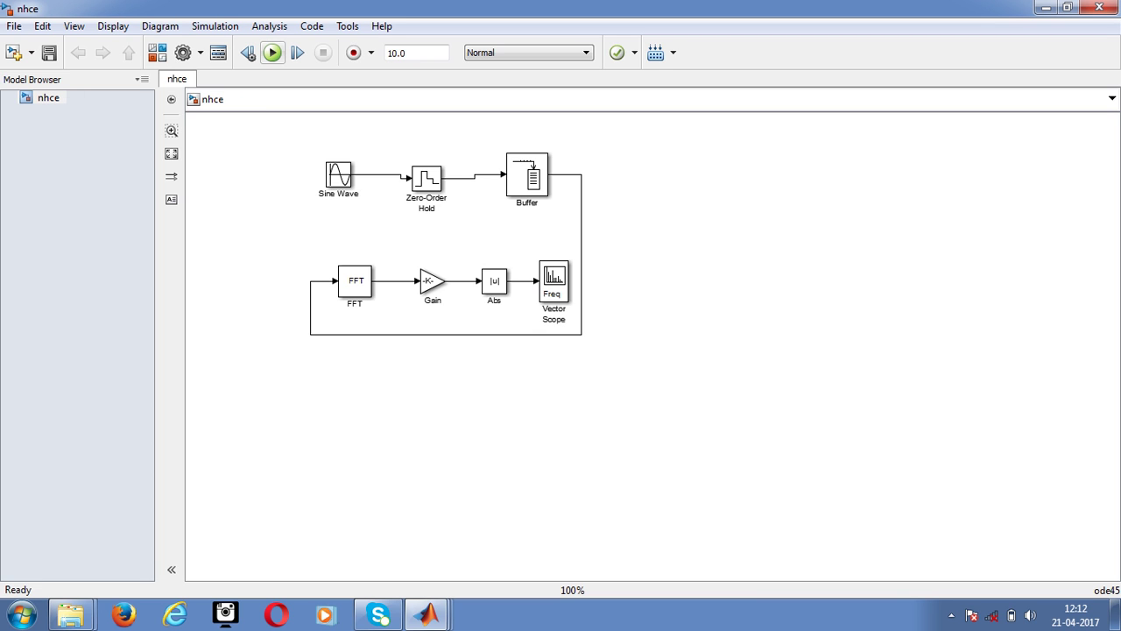
{"action": "left_click", "coordinate": [273, 53]}
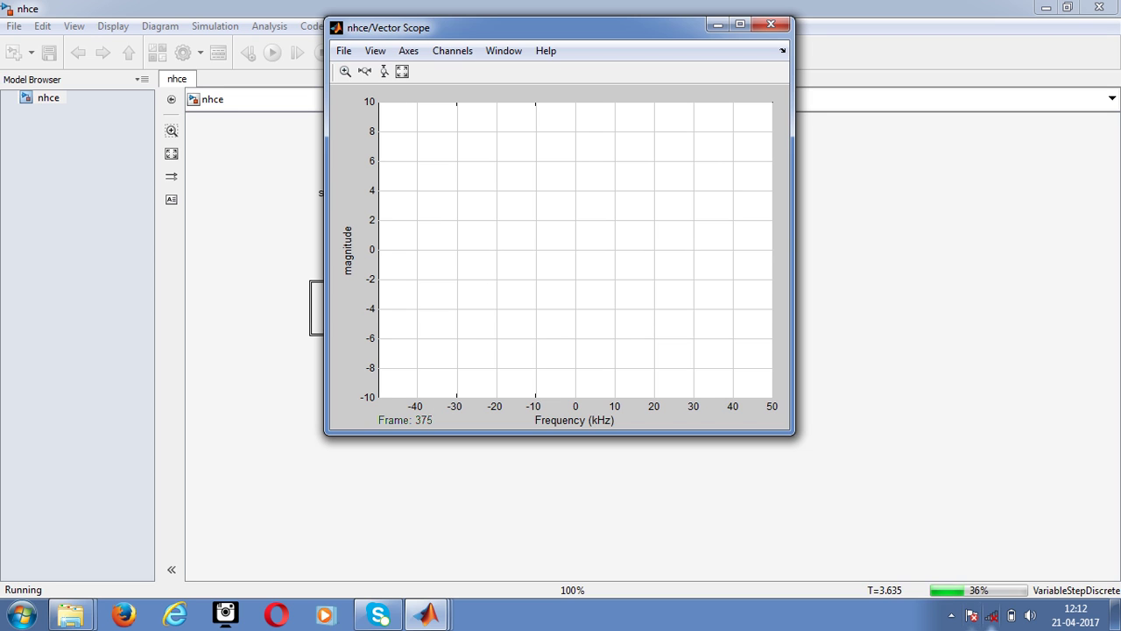
{"action": "left_click", "coordinate": [951, 616]}
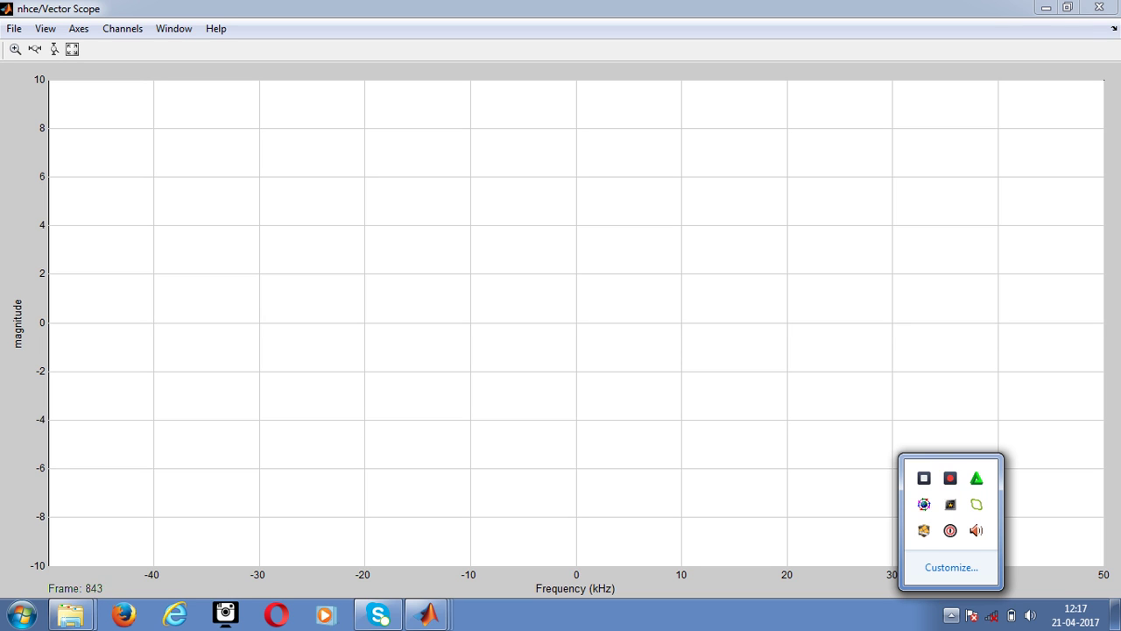
{"action": "key", "text": "Escape"}
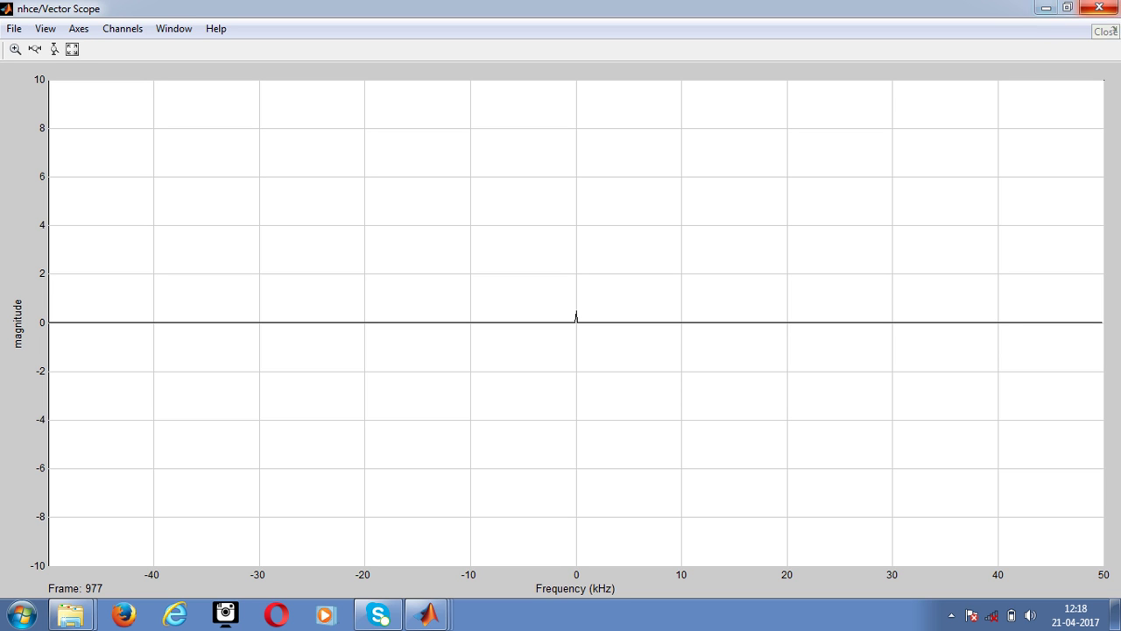
Close the Vector Scope plot and the Zero-Order Hold parameters, and bring the nhce model window back to the front.
{"action": "left_click", "coordinate": [1099, 7]}
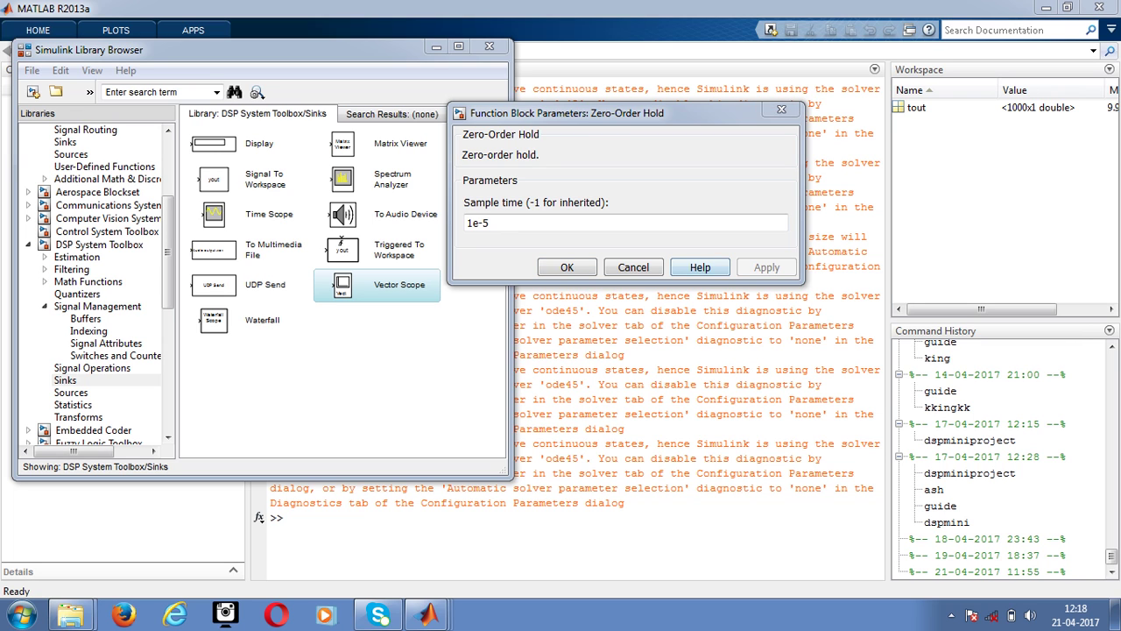
{"action": "key", "text": "Return"}
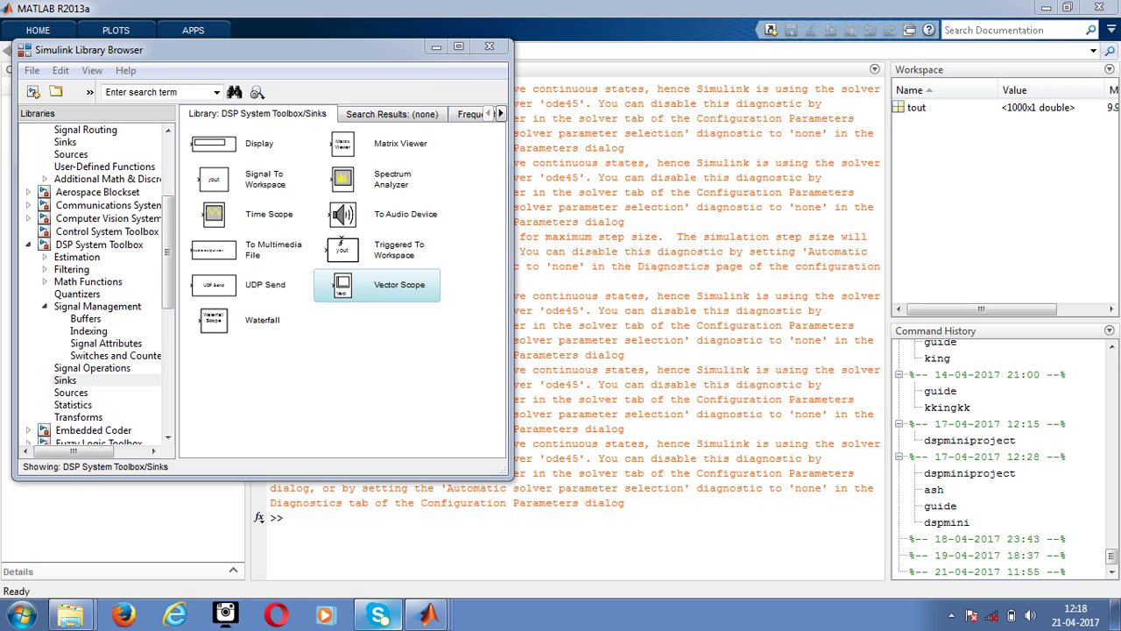
{"action": "mouse_move", "coordinate": [428, 615]}
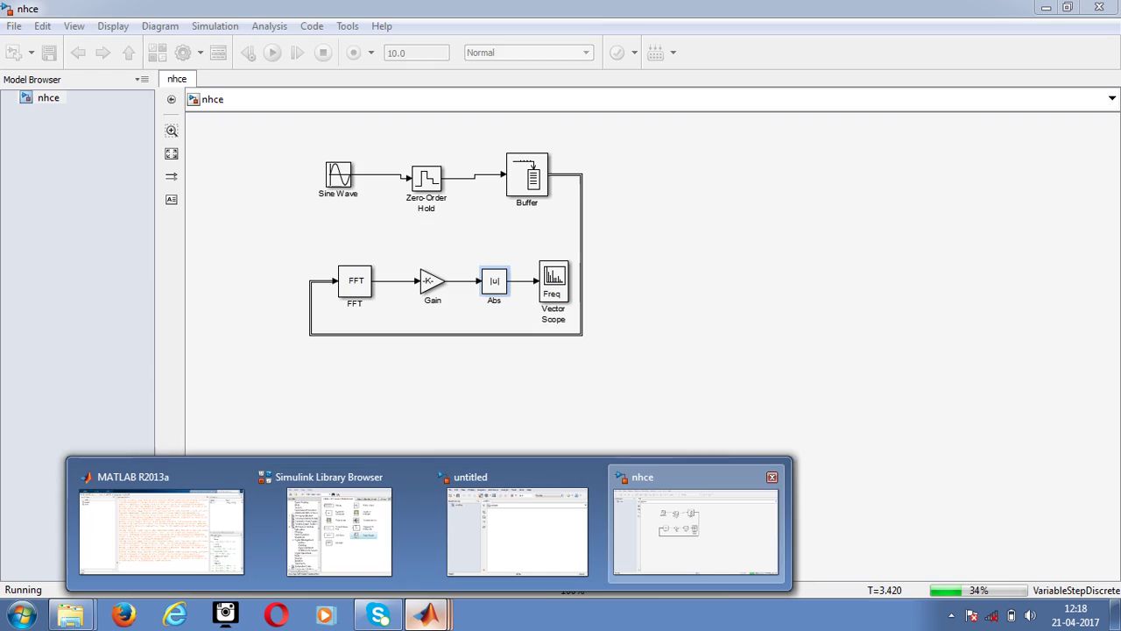
{"action": "left_click", "coordinate": [696, 530]}
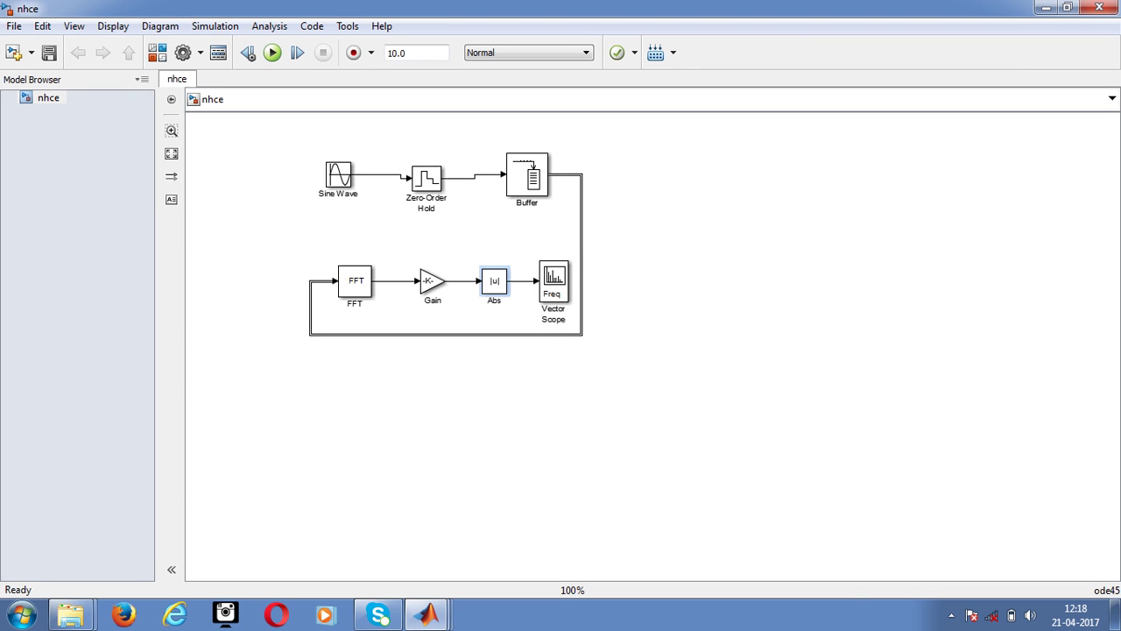
Set the Sine Wave block's frequency to 2*pi*1e3 rad/sec and accept the parameters.
{"action": "left_click", "coordinate": [339, 174]}
{"action": "double_click", "coordinate": [339, 174]}
{"action": "scroll", "coordinate": [526, 219], "scroll_direction": "down", "scroll_amount": 1}
{"action": "double_click", "coordinate": [389, 372]}
{"action": "left_click", "coordinate": [415, 372]}
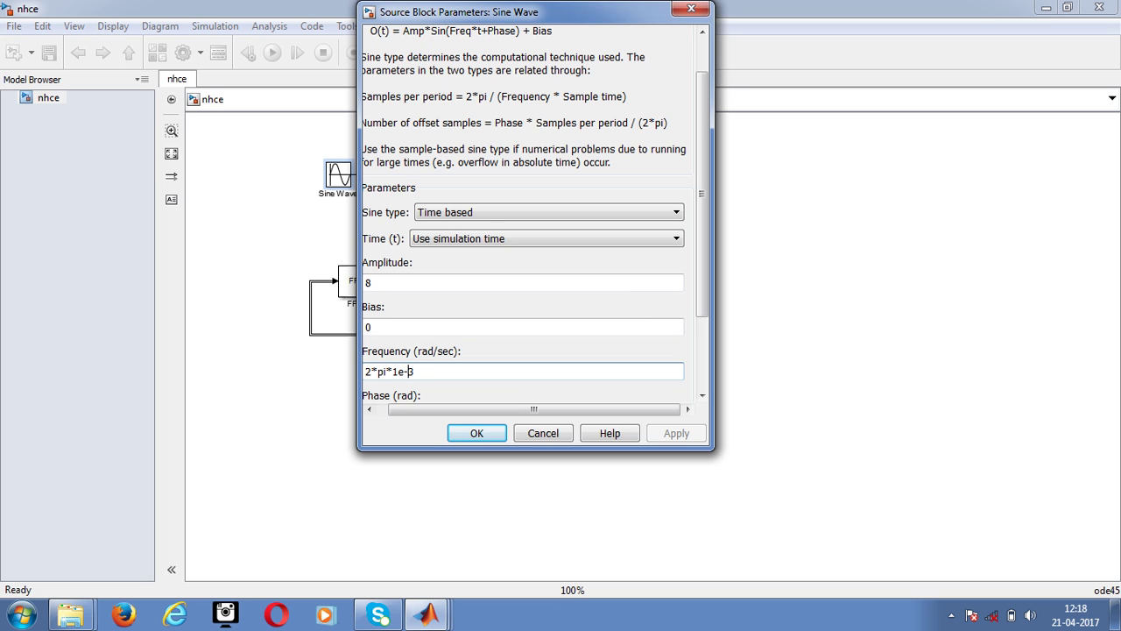
{"action": "key", "text": "BackSpace"}
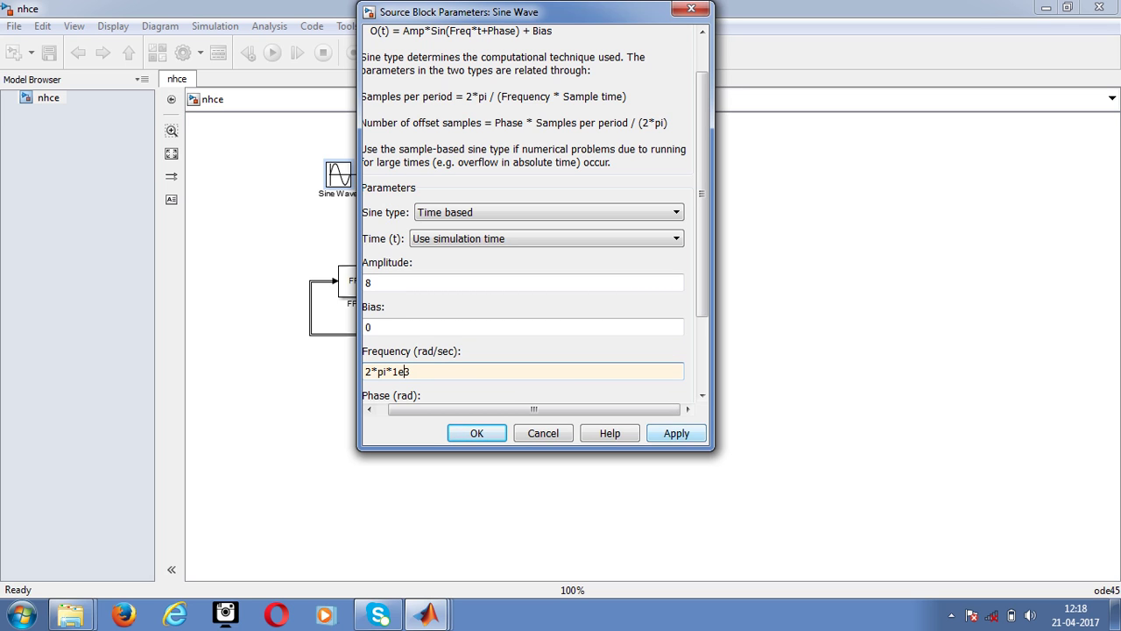
{"action": "left_click", "coordinate": [676, 432]}
{"action": "left_click", "coordinate": [476, 433]}
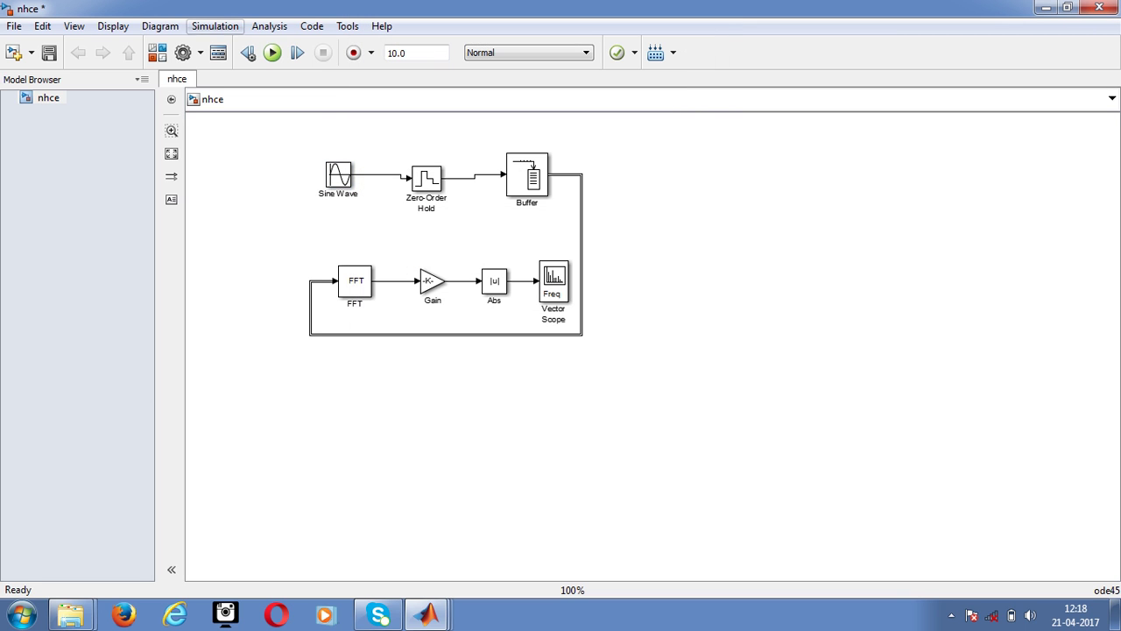
Run the simulation again, maximize the Vector Scope plot and try to zoom in on the spectrum near 0 kHz.
{"action": "left_click", "coordinate": [272, 53]}
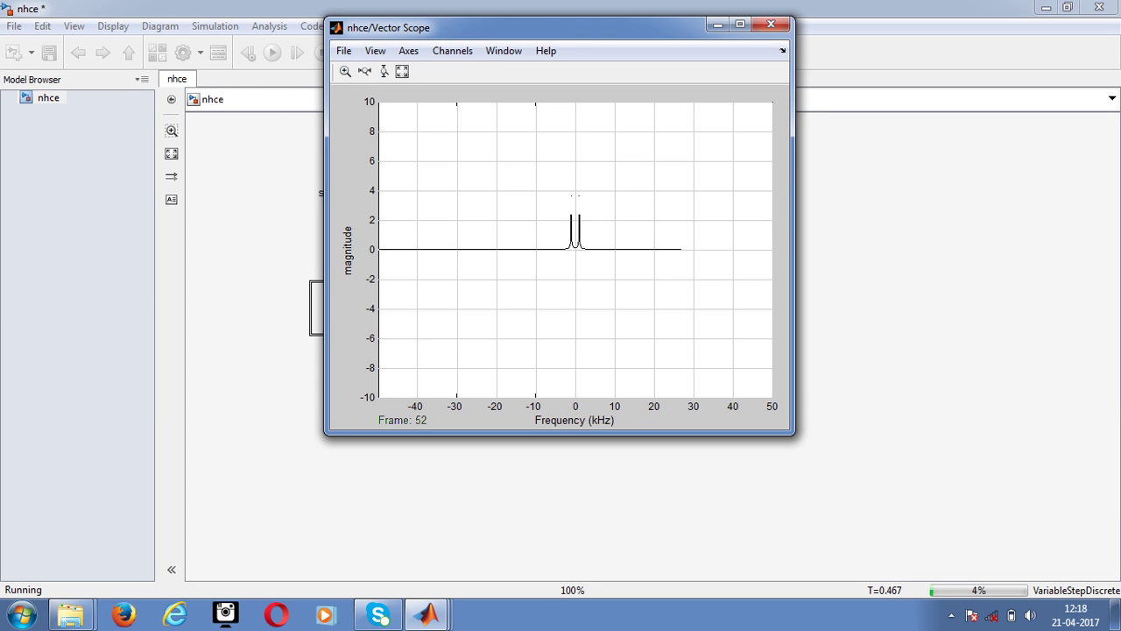
{"action": "left_click", "coordinate": [740, 25]}
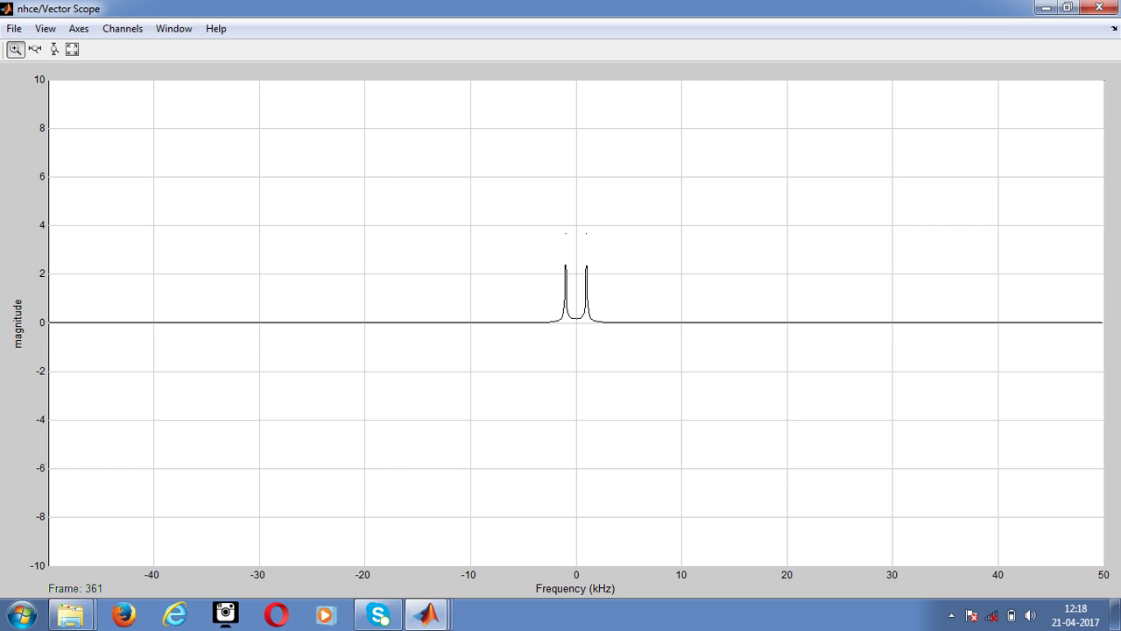
{"action": "double_click", "coordinate": [557, 274]}
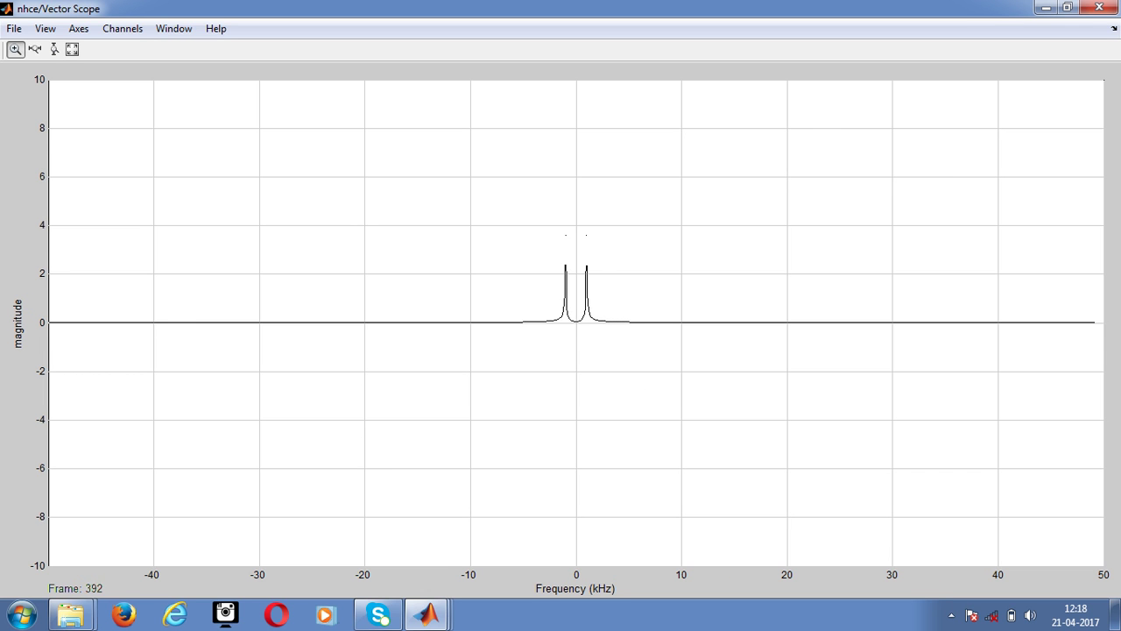